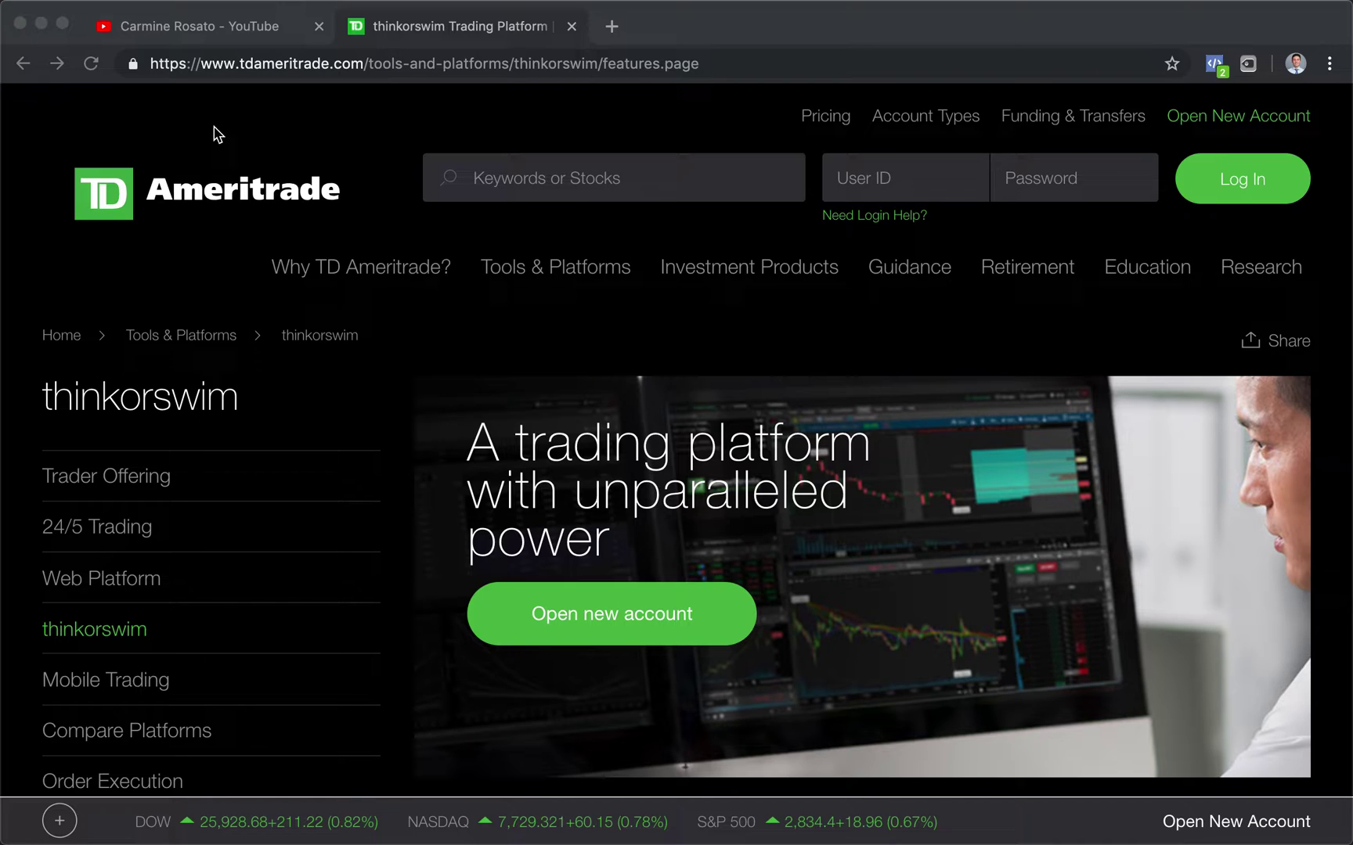
Bring thinkorswim to the front and start OnDemand replay of AAPL on July 6, 2018.
{"action": "mouse_move", "coordinate": [884, 842]}
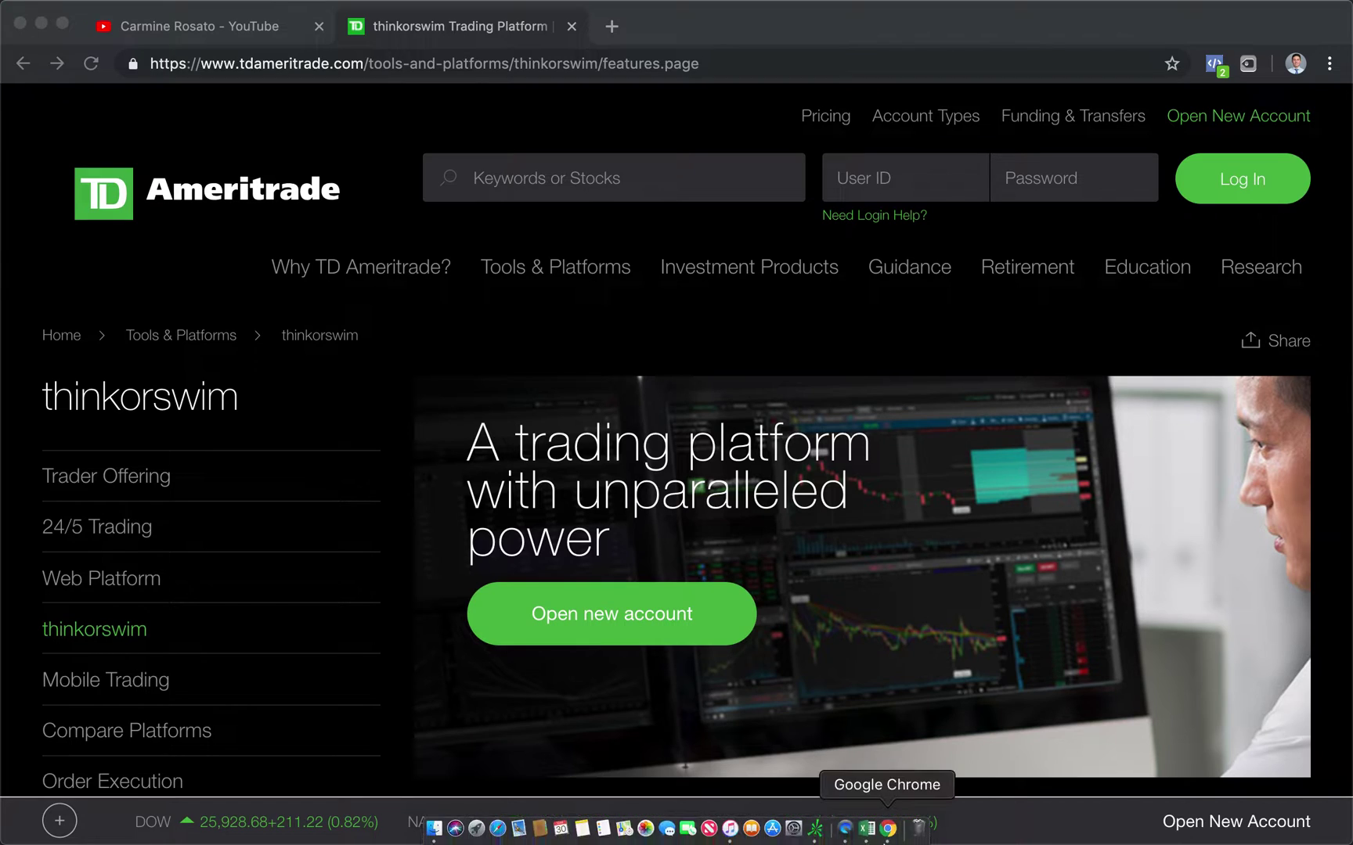
{"action": "left_click", "coordinate": [824, 836]}
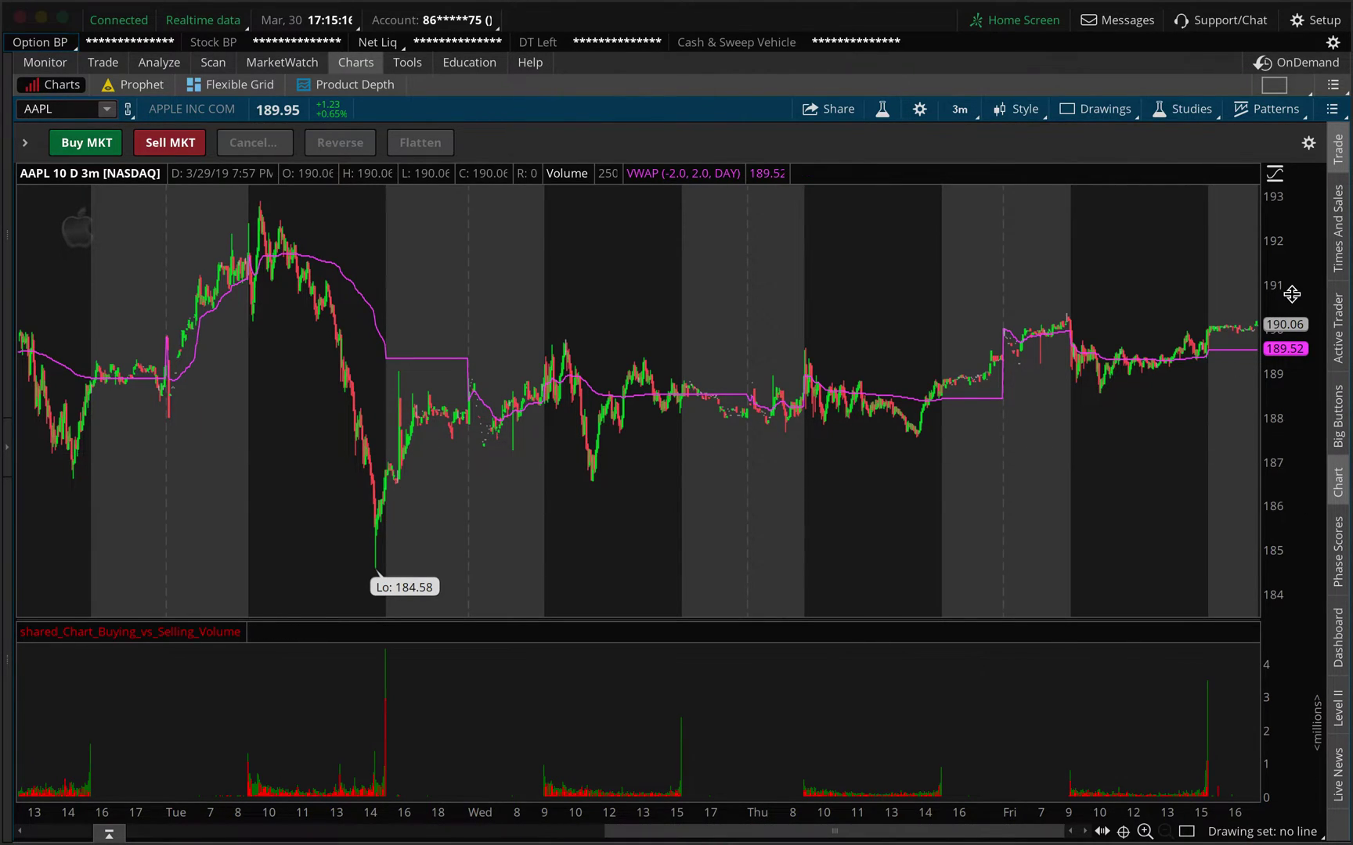
{"action": "left_click", "coordinate": [1335, 66]}
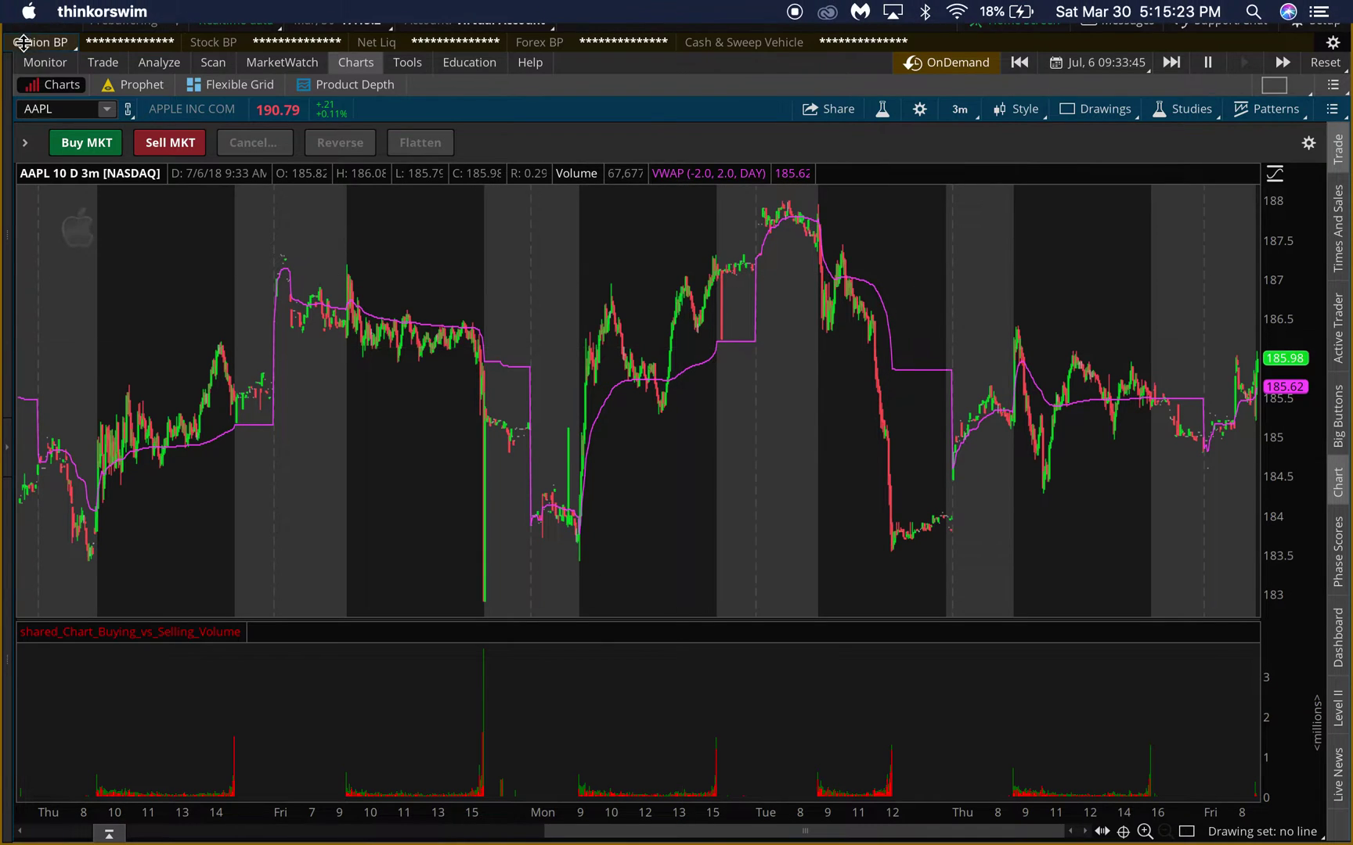
Unmask the account balances and reset the virtual account to $100,000.
{"action": "mouse_move", "coordinate": [72, 48]}
{"action": "left_click", "coordinate": [206, 67]}
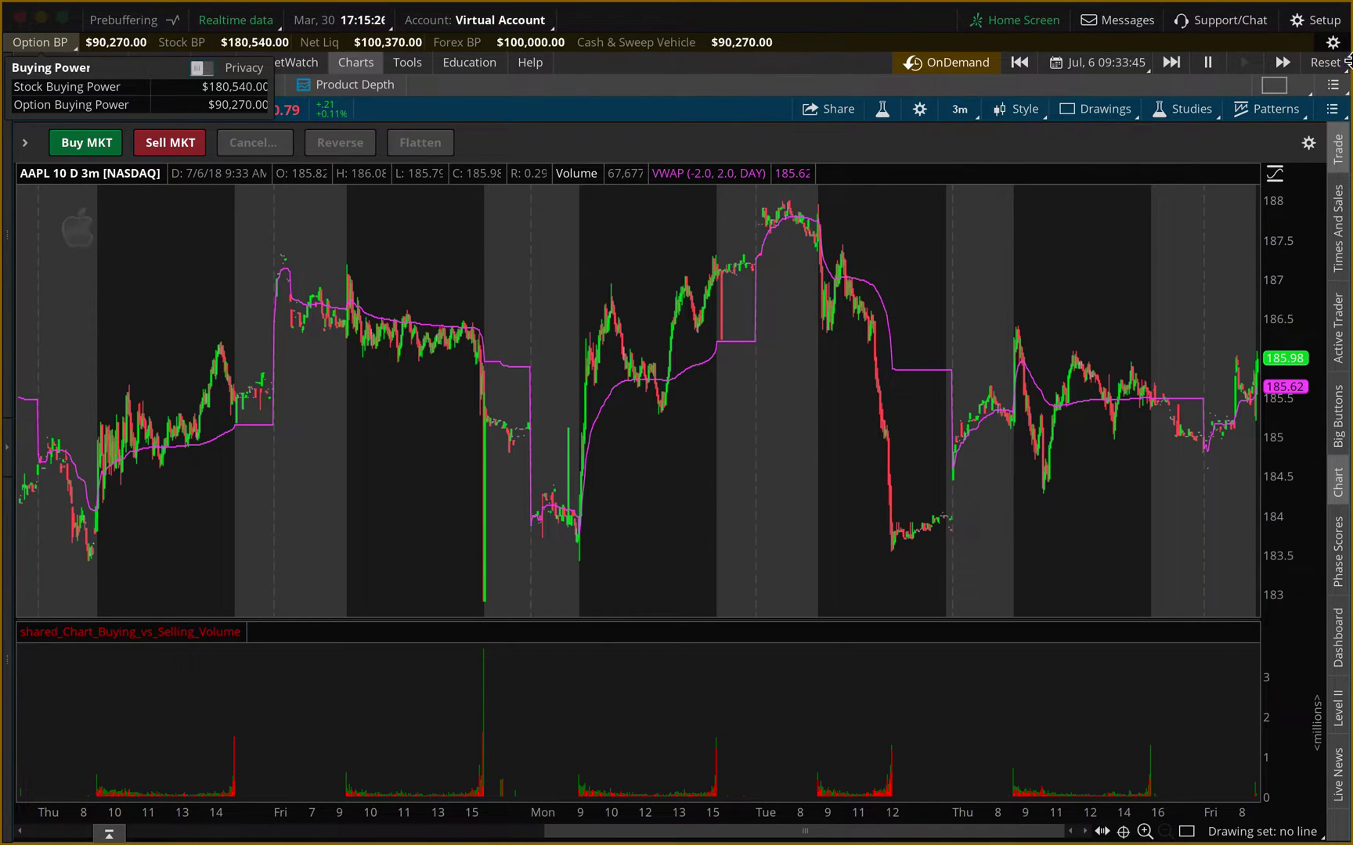
{"action": "left_click", "coordinate": [1326, 63]}
{"action": "left_click", "coordinate": [1309, 118]}
{"action": "left_click", "coordinate": [1231, 177]}
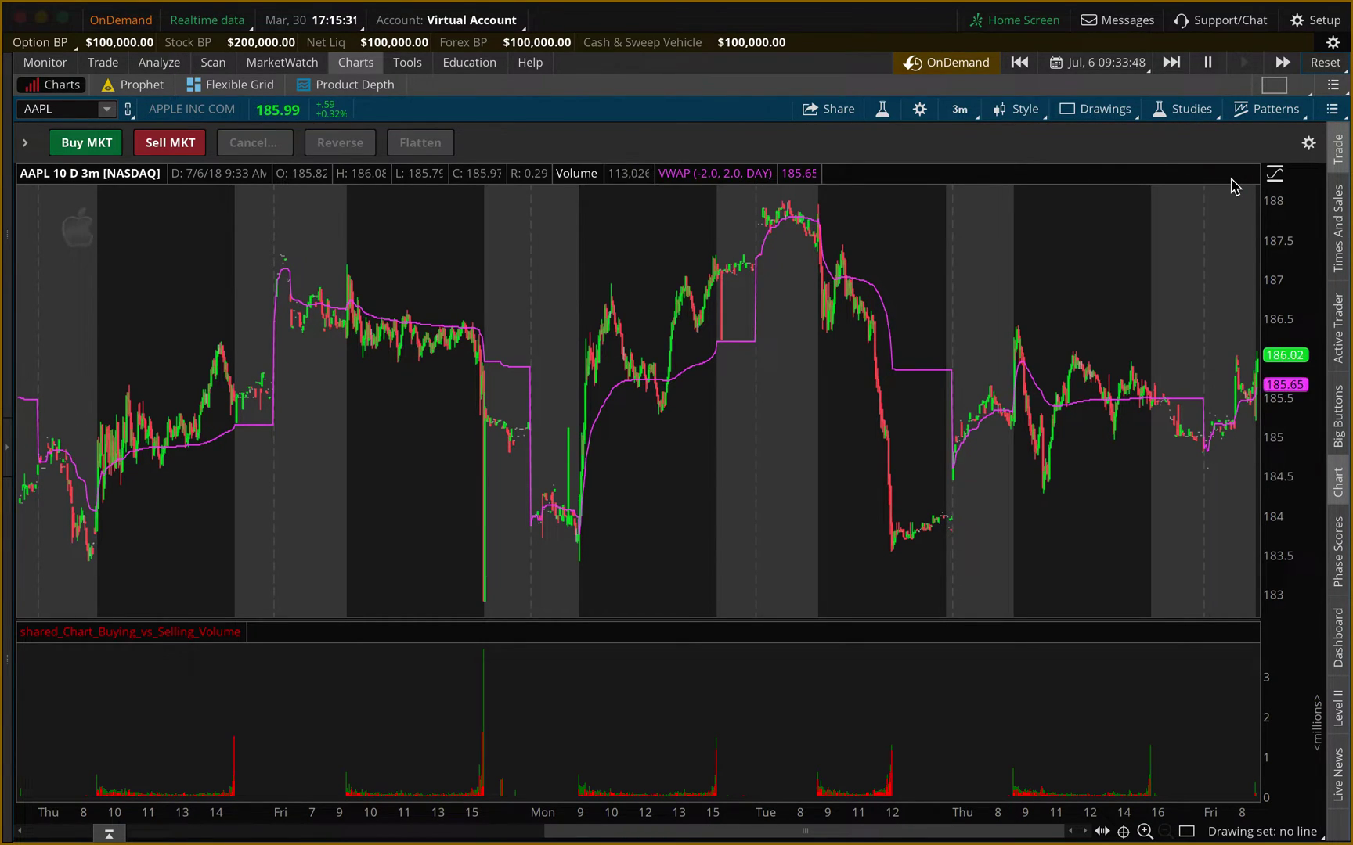
Reopen the reset options, then open and close the replay date picker.
{"action": "left_click", "coordinate": [1337, 64]}
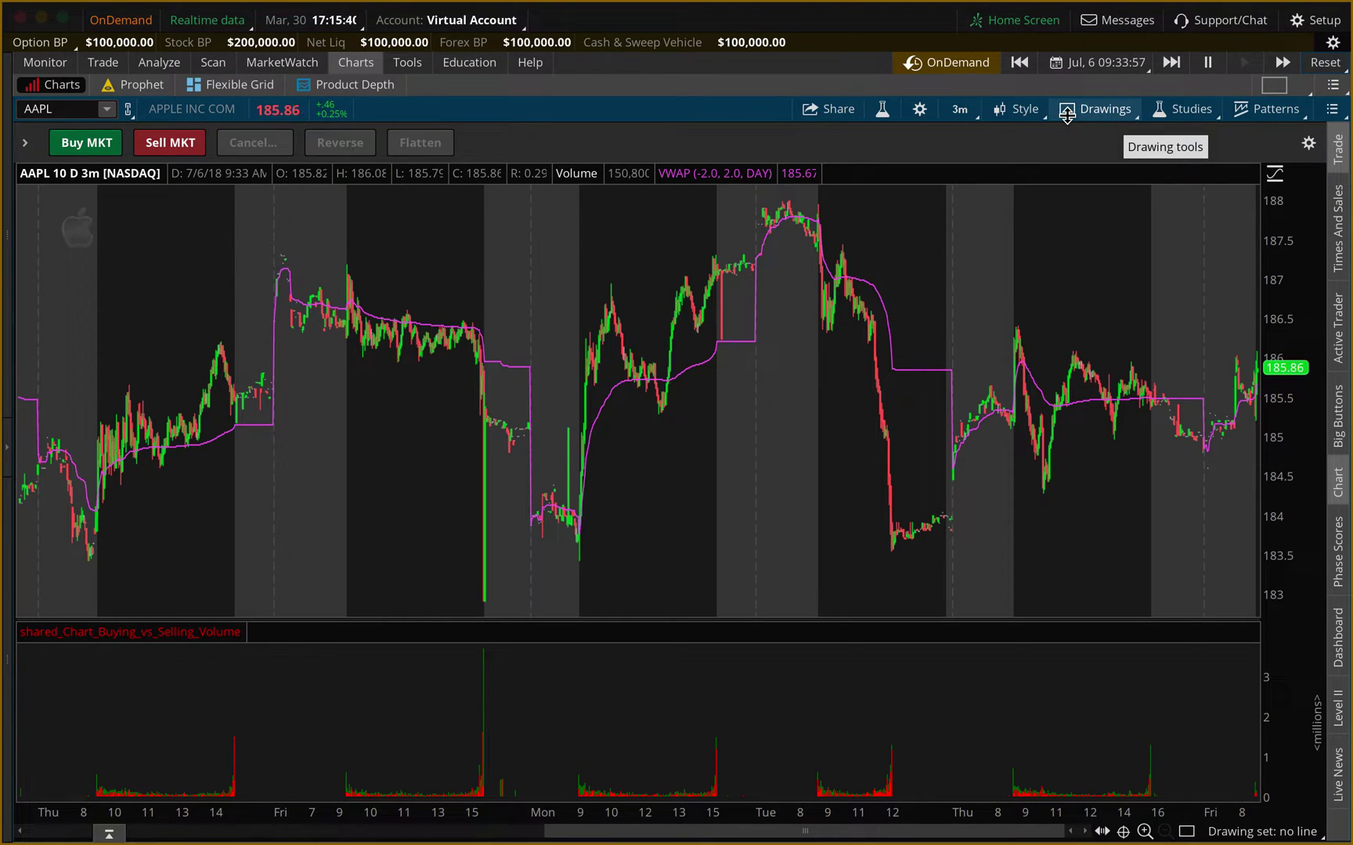
{"action": "left_click", "coordinate": [1075, 63]}
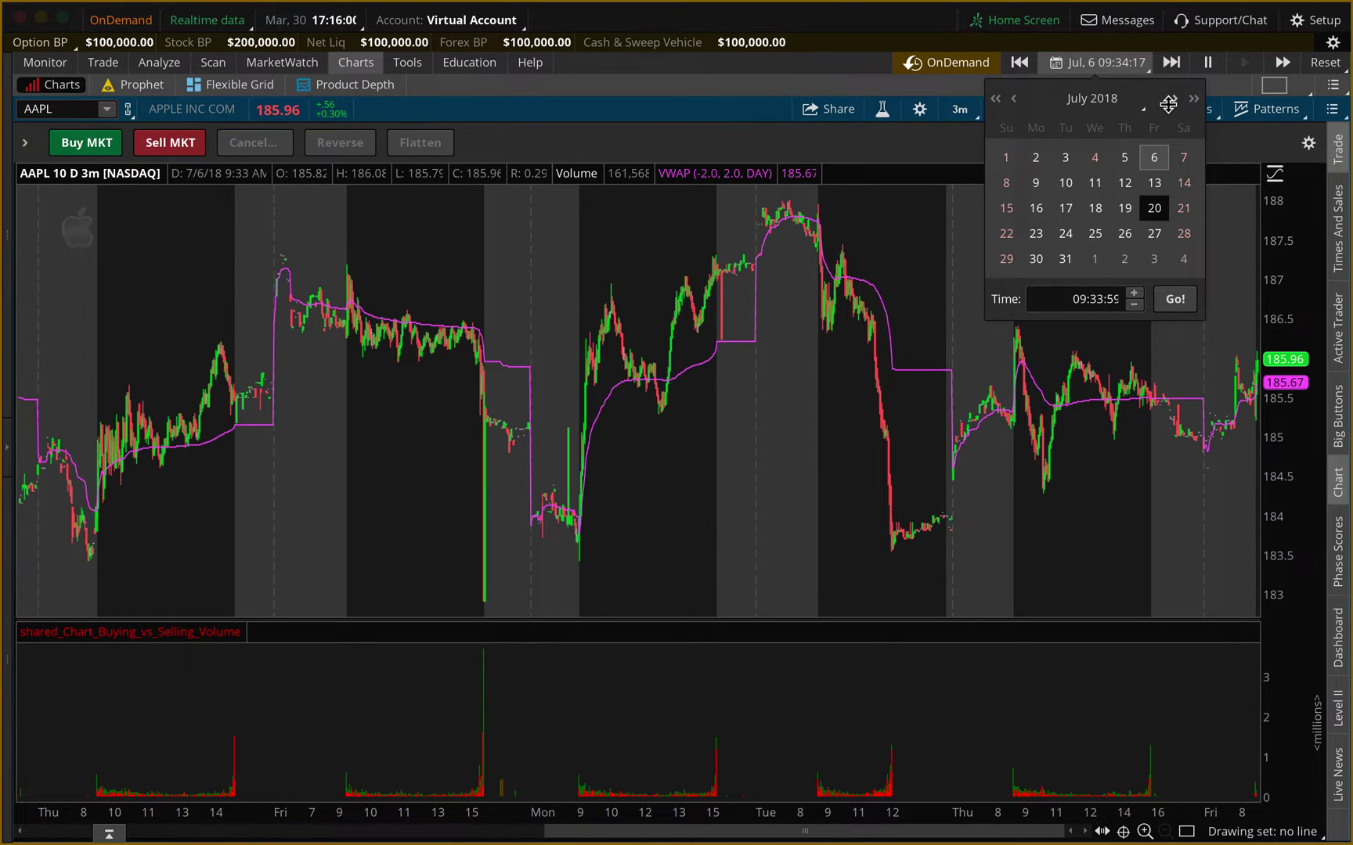
{"action": "left_click", "coordinate": [1137, 57]}
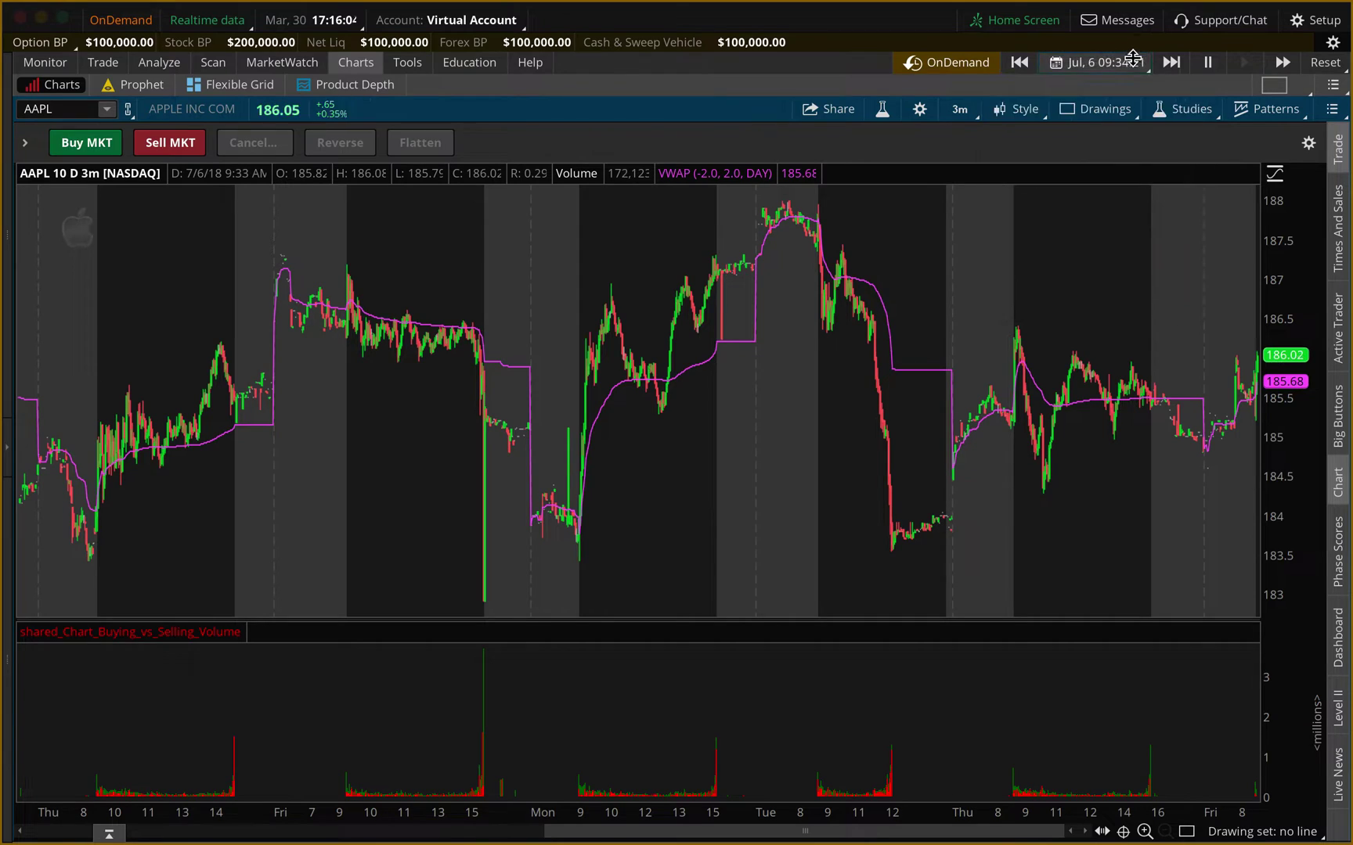
Buy 1,000 AAPL shares at market and set the replay hour to 11.
{"action": "left_click", "coordinate": [69, 144]}
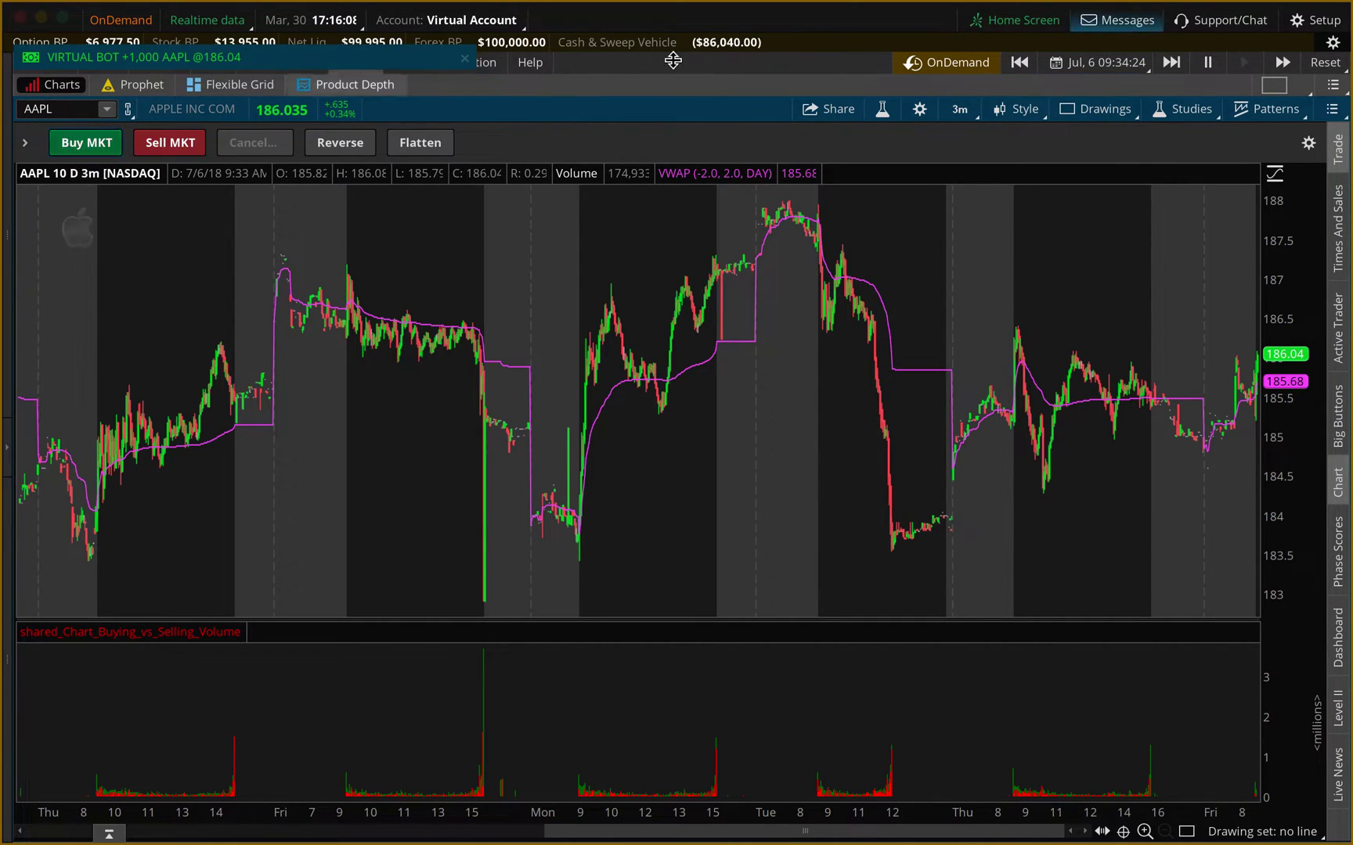
{"action": "left_click", "coordinate": [1096, 65]}
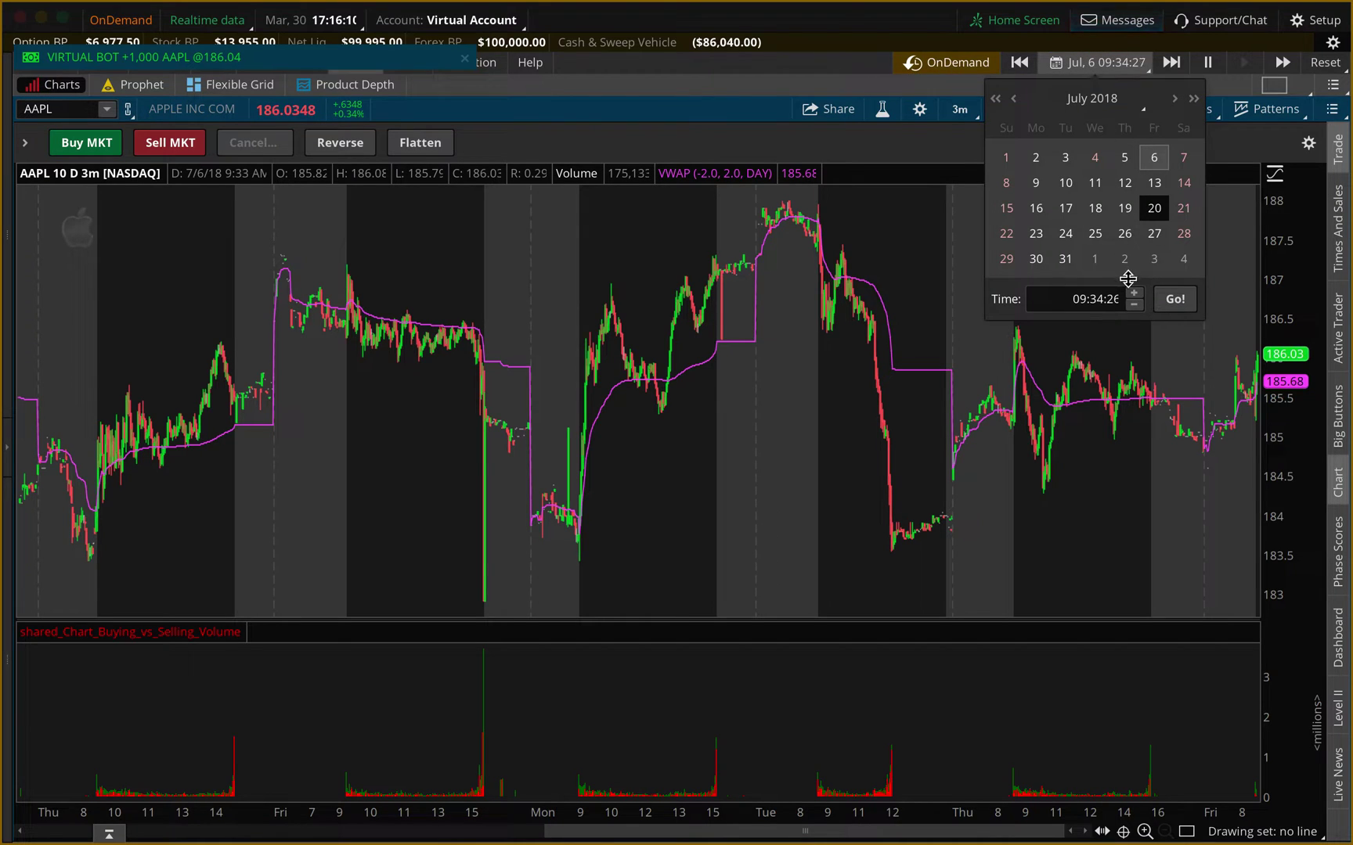
{"action": "left_click", "coordinate": [1078, 295]}
{"action": "key", "text": "BackSpace"}
{"action": "type", "text": "11"}
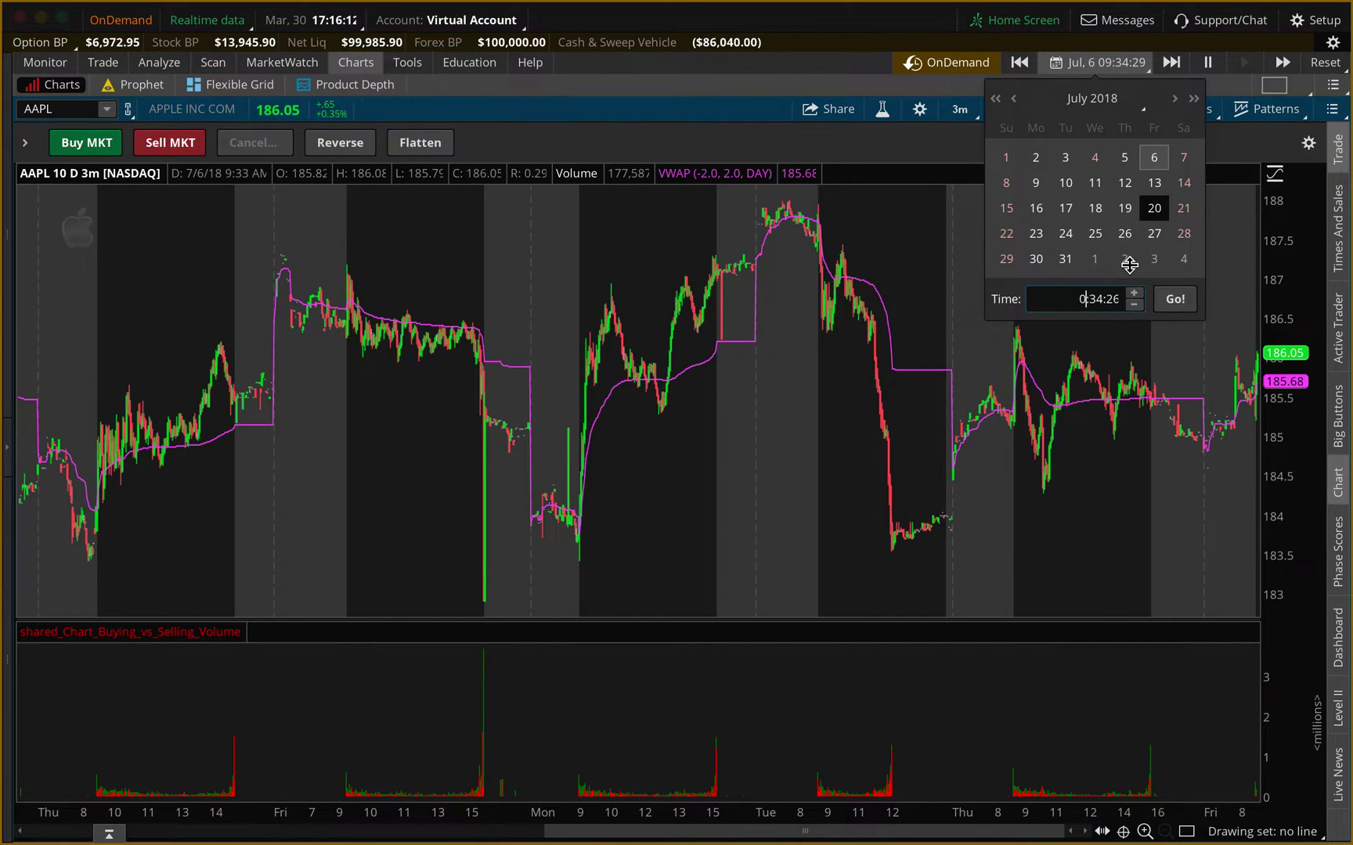
{"action": "left_click", "coordinate": [1175, 299]}
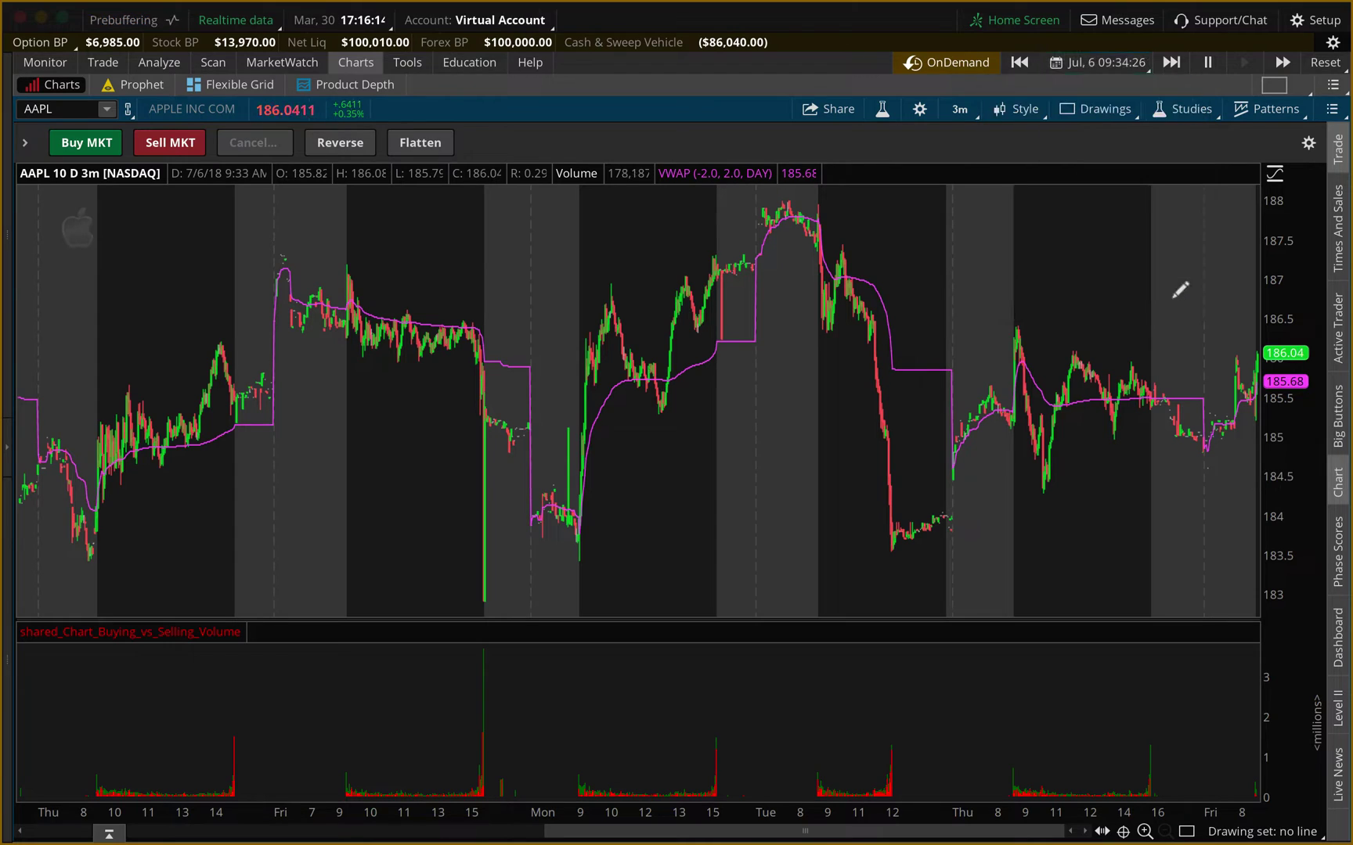
Re-enter hour 11 and jump the replay to 11:34 on July 6.
{"action": "left_click", "coordinate": [1112, 62]}
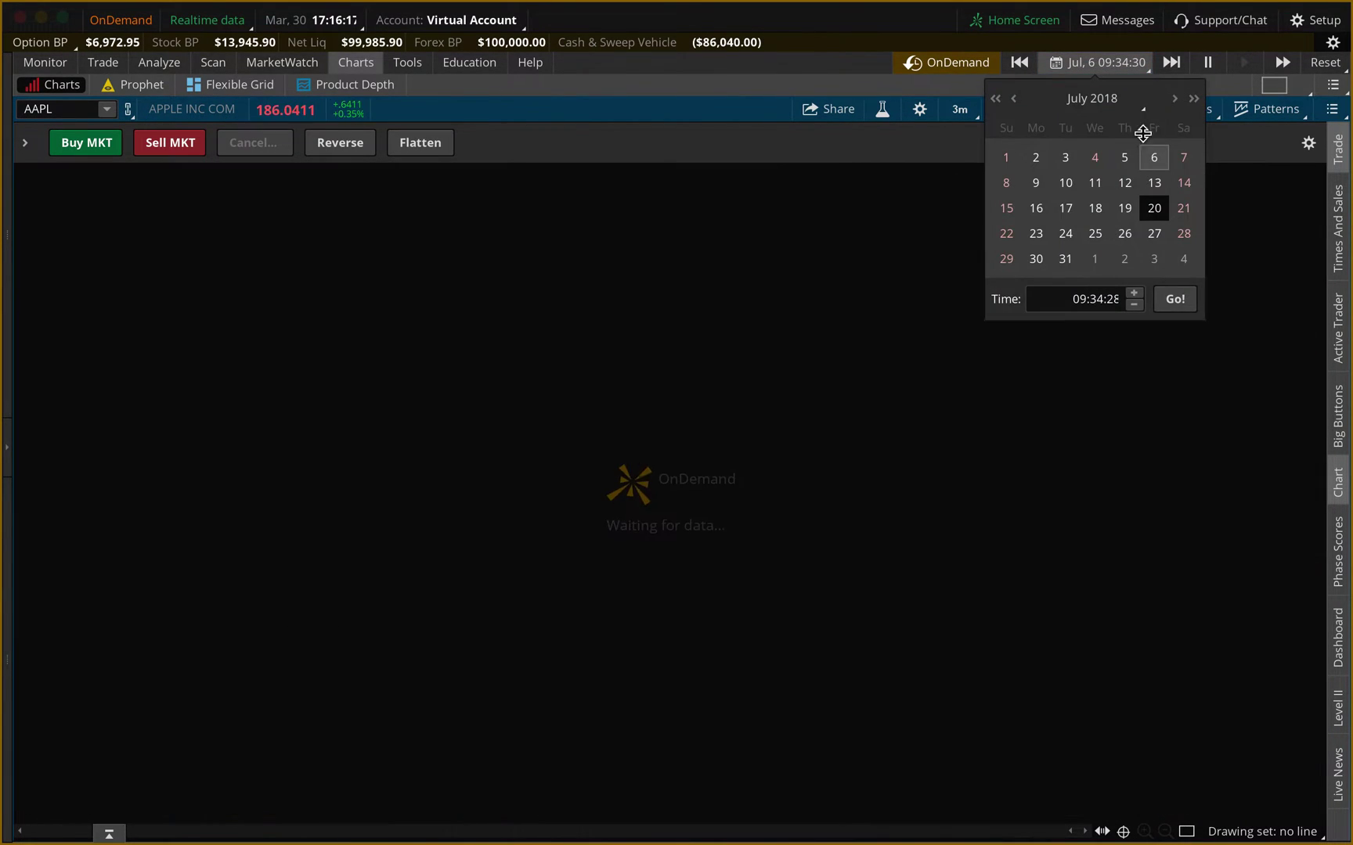
{"action": "left_click", "coordinate": [1085, 293]}
{"action": "key", "text": "BackSpace"}
{"action": "key", "text": "BackSpace"}
{"action": "type", "text": "11"}
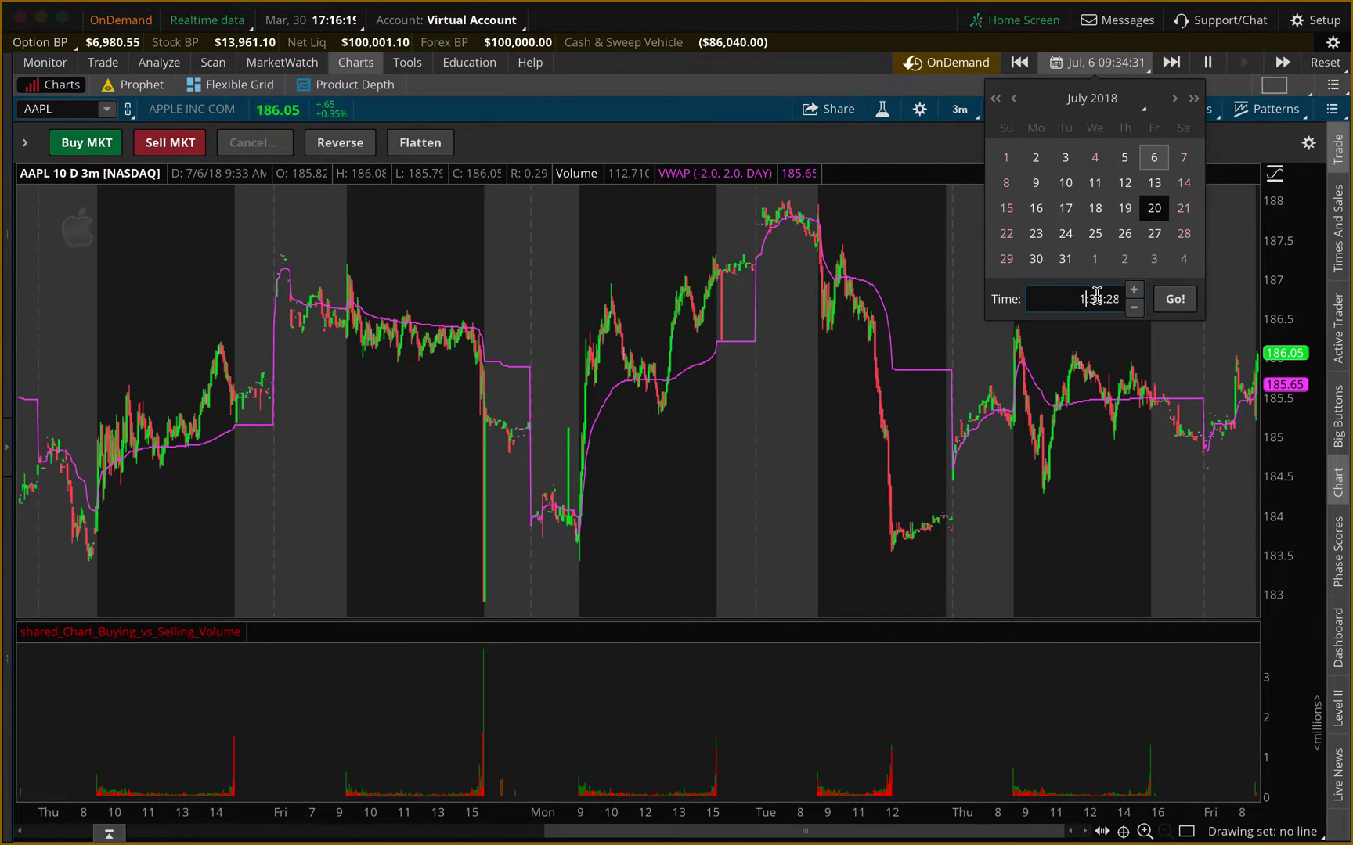
{"action": "left_click", "coordinate": [1181, 299]}
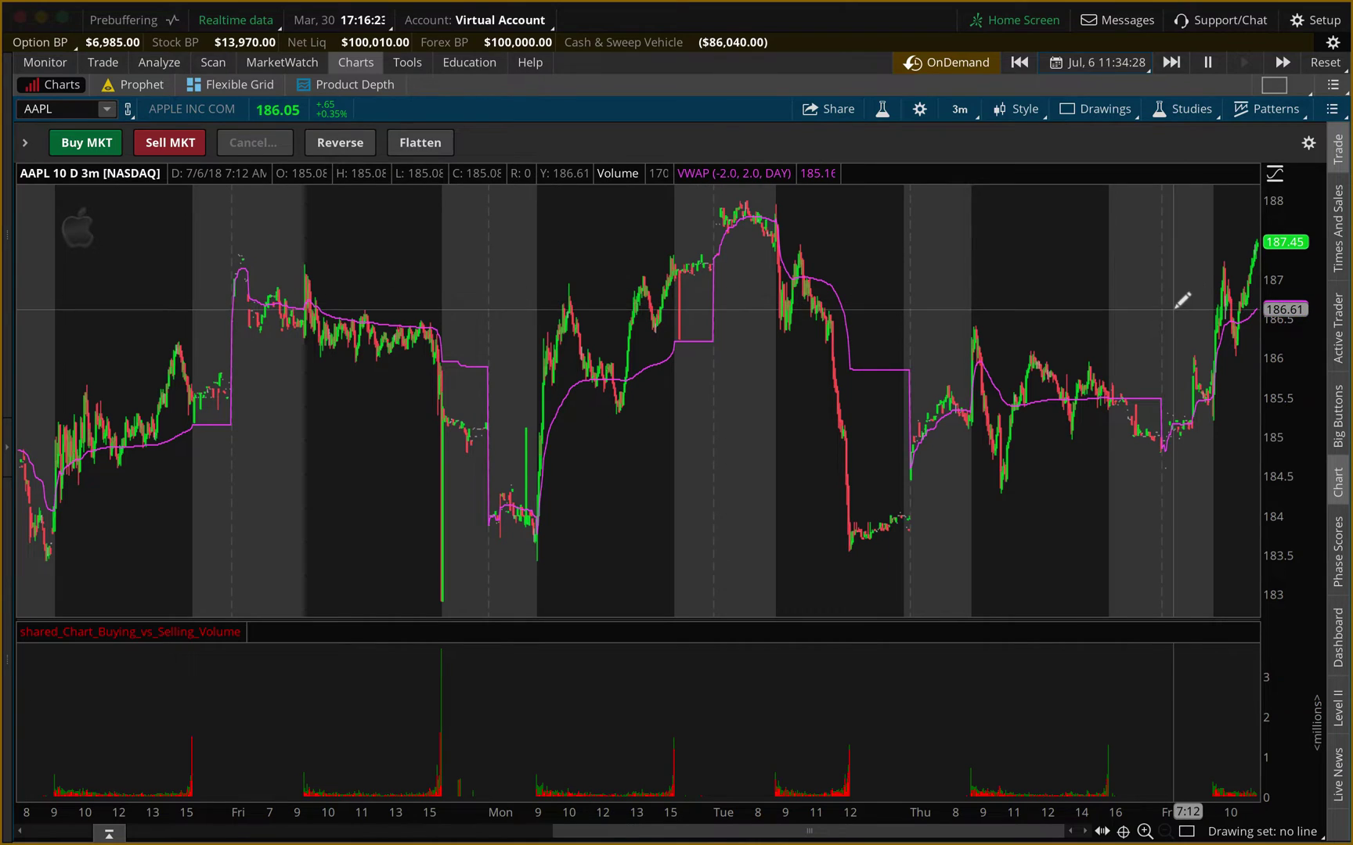
Zoom into the July 6 session and sell the 1,000 AAPL shares at market from Active Trader.
{"action": "left_click_drag", "start_coordinate": [1182, 300], "coordinate": [1345, 391]}
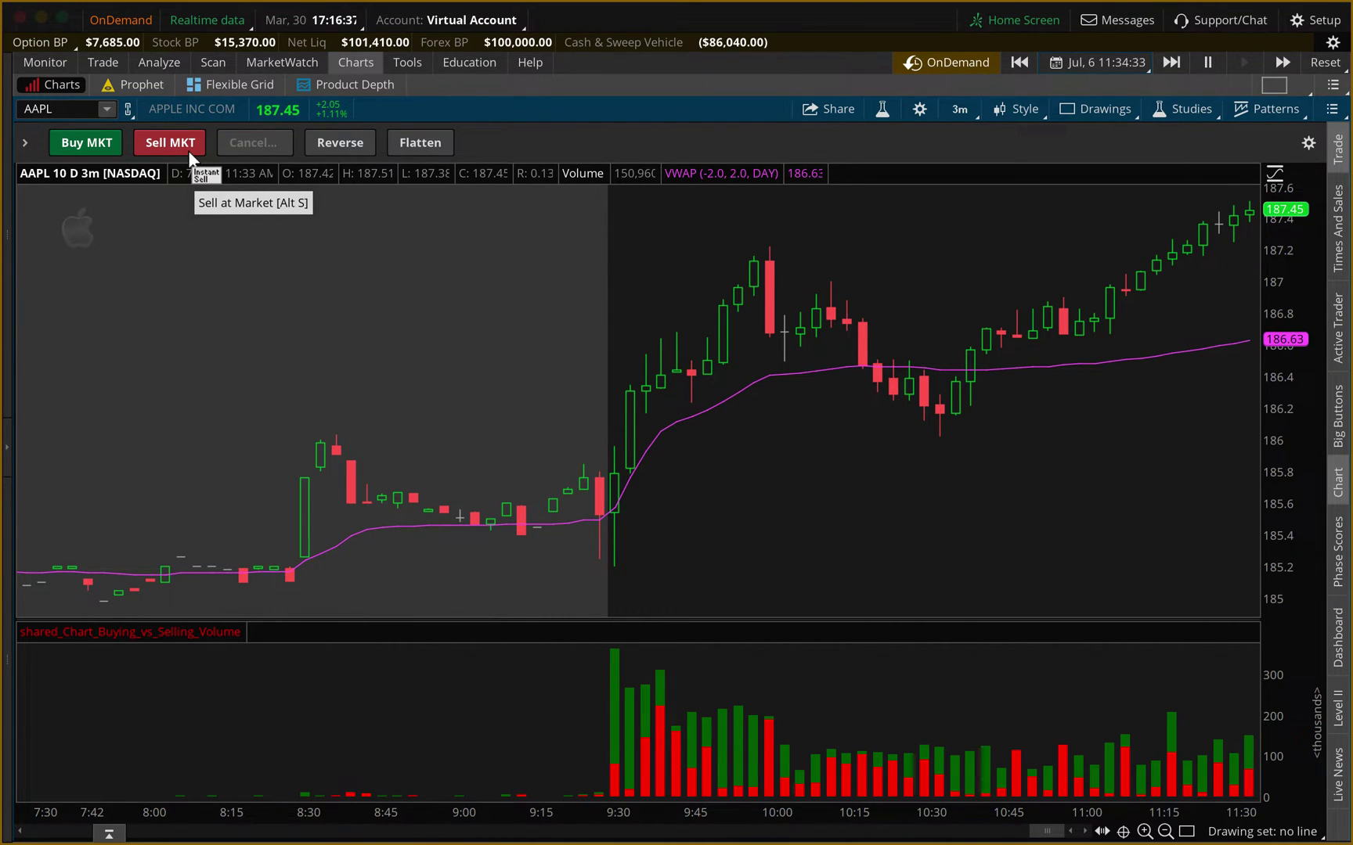
{"action": "left_click", "coordinate": [1340, 321]}
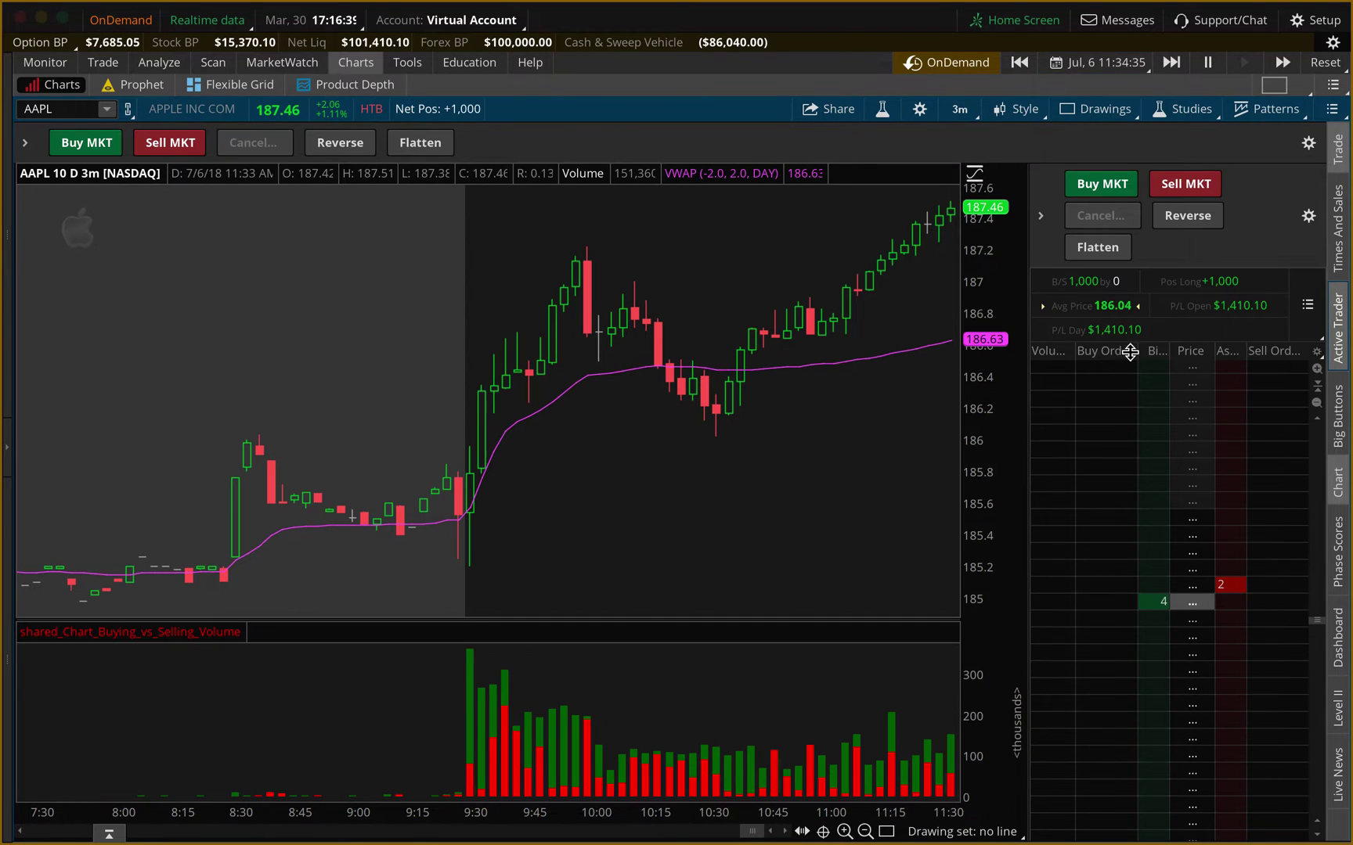
{"action": "left_click", "coordinate": [170, 142]}
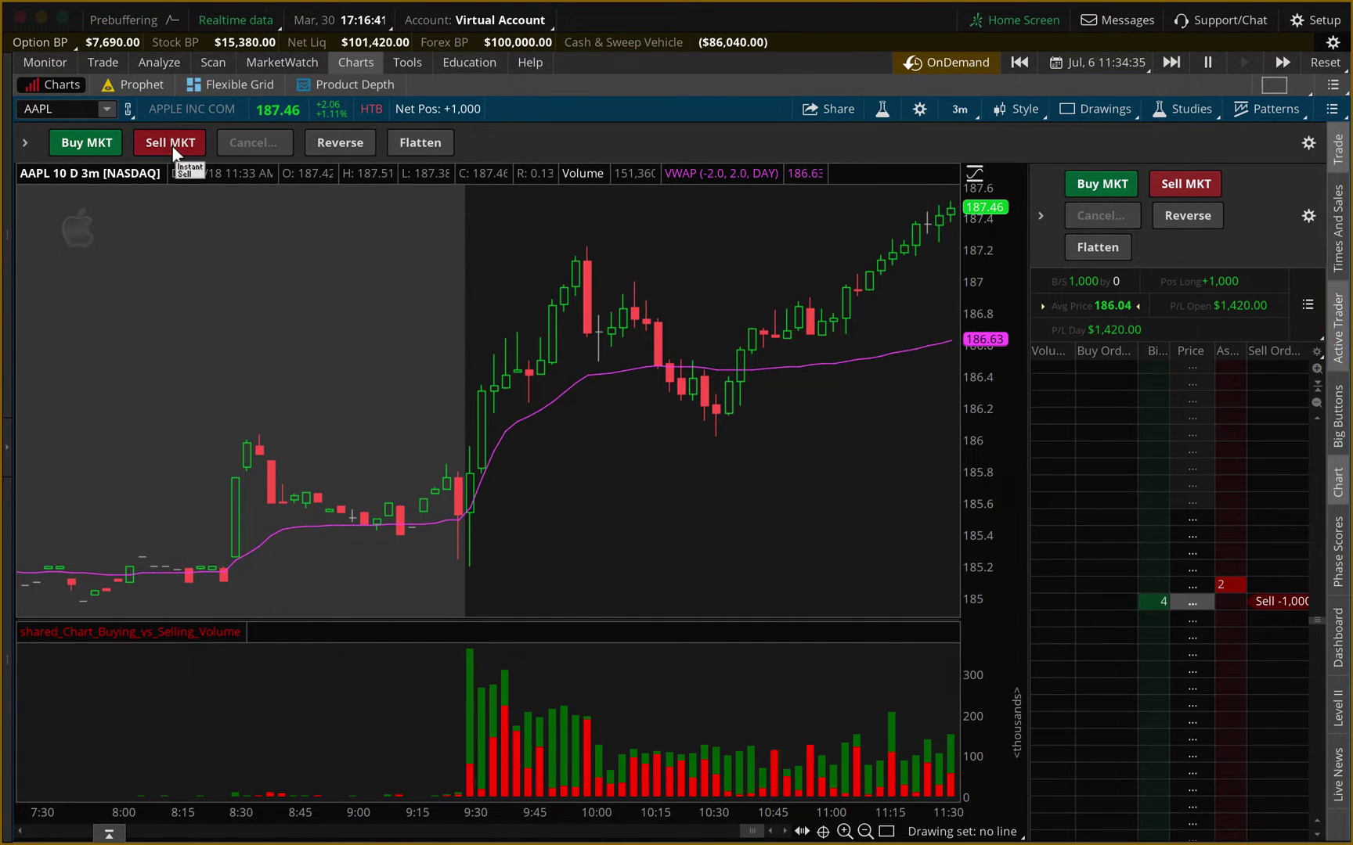
{"action": "left_click", "coordinate": [1340, 321]}
{"action": "left_click", "coordinate": [1112, 65]}
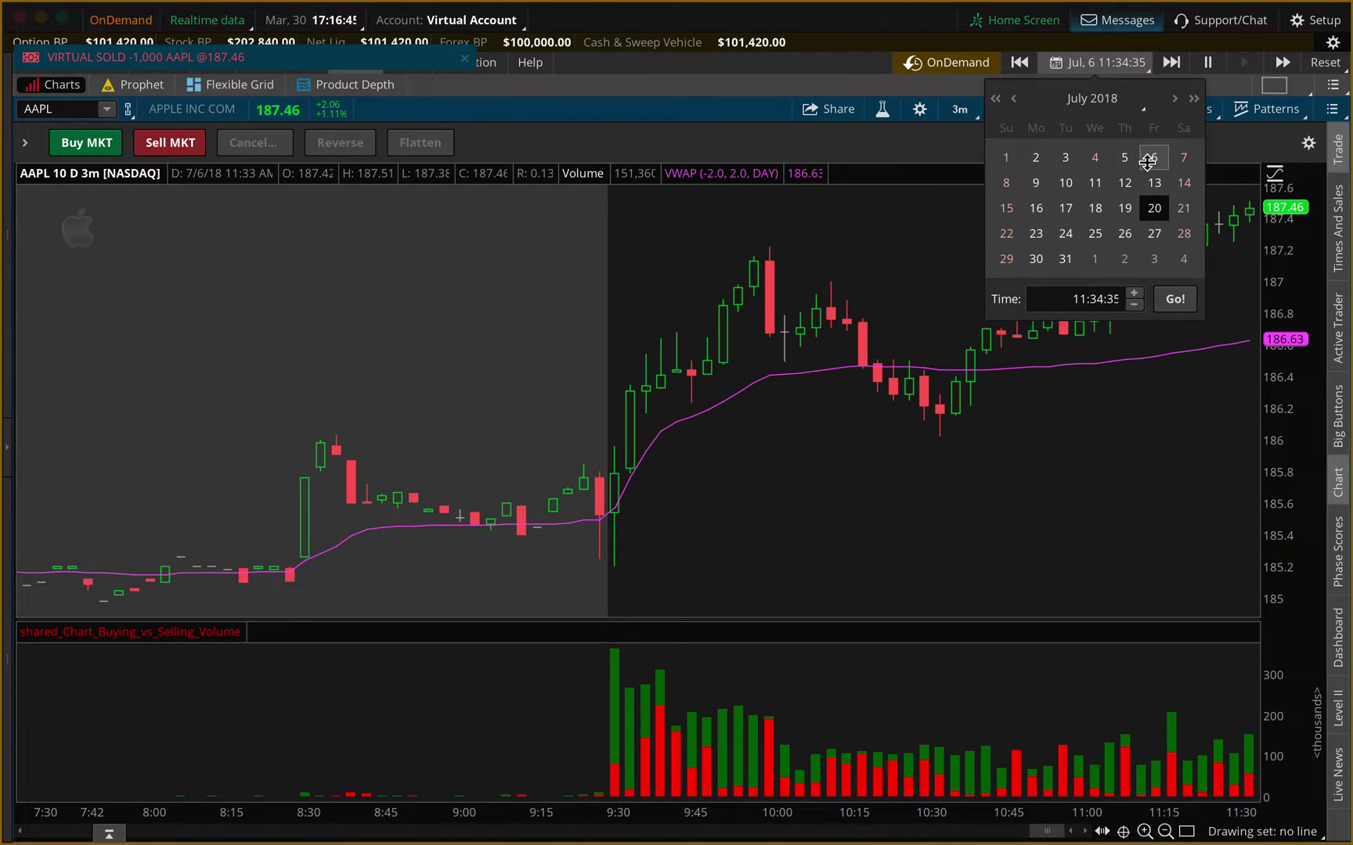
Jump the replay to July 9, 2018 and show the AAPL option chain.
{"action": "left_click", "coordinate": [1040, 184]}
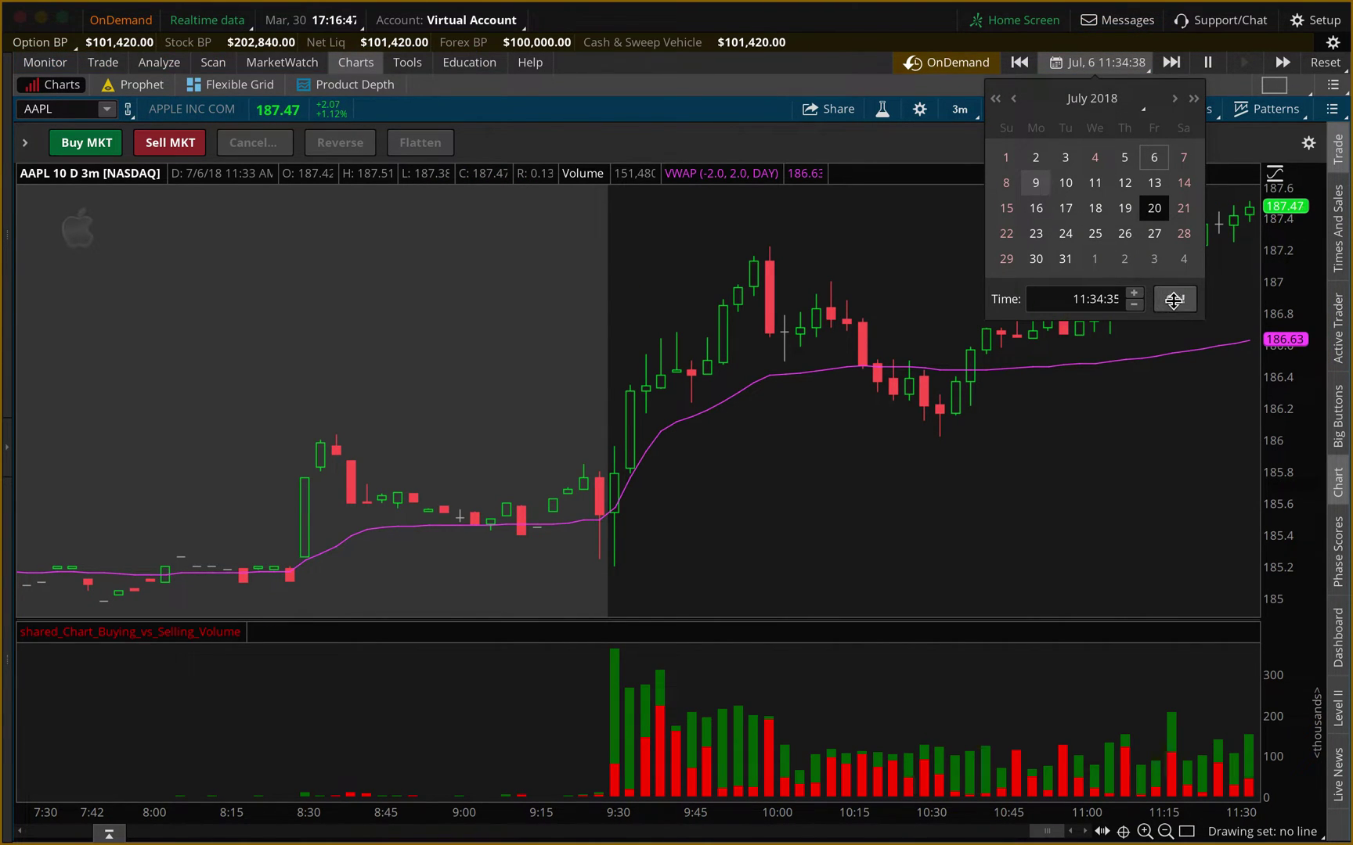
{"action": "left_click", "coordinate": [1179, 296]}
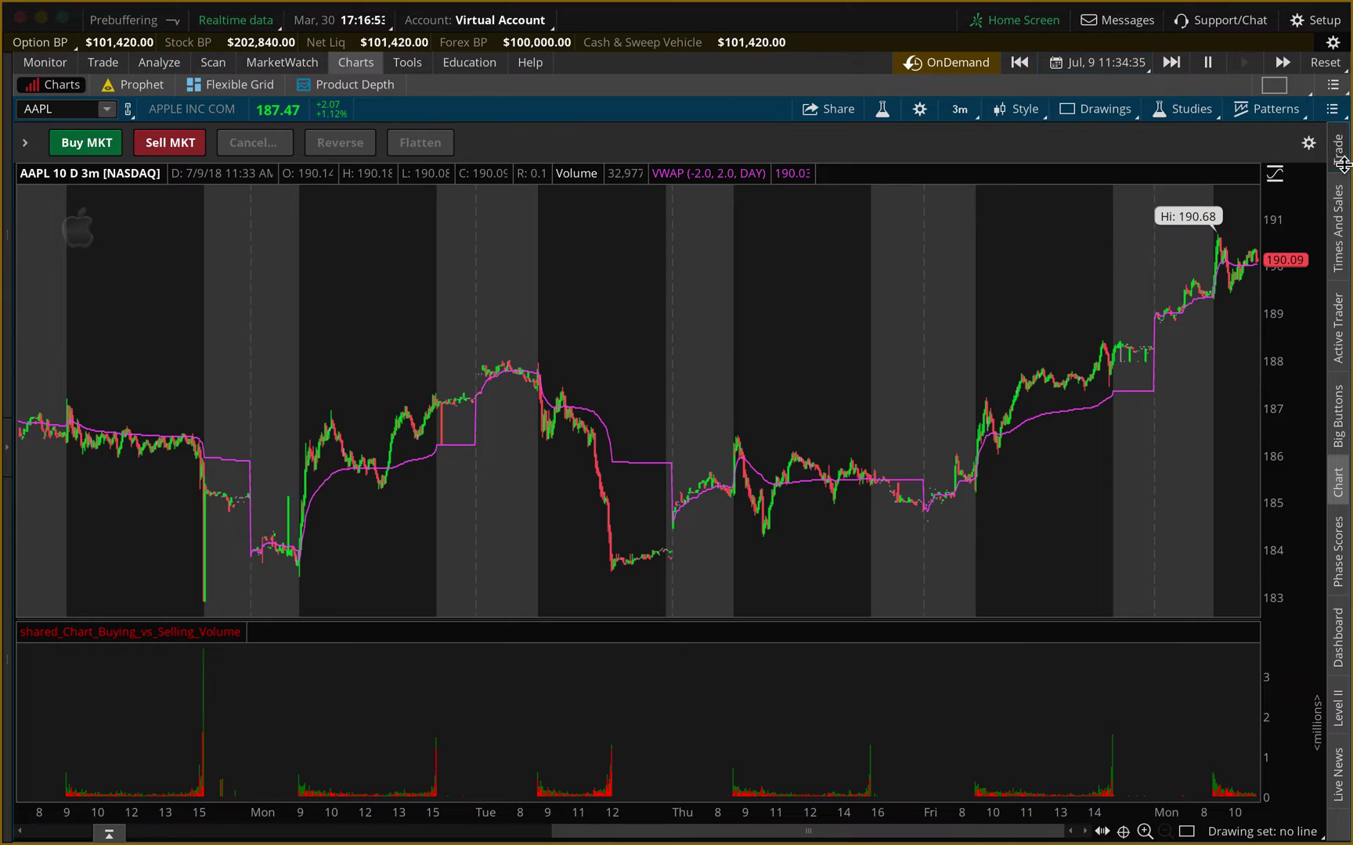
{"action": "left_click", "coordinate": [102, 62]}
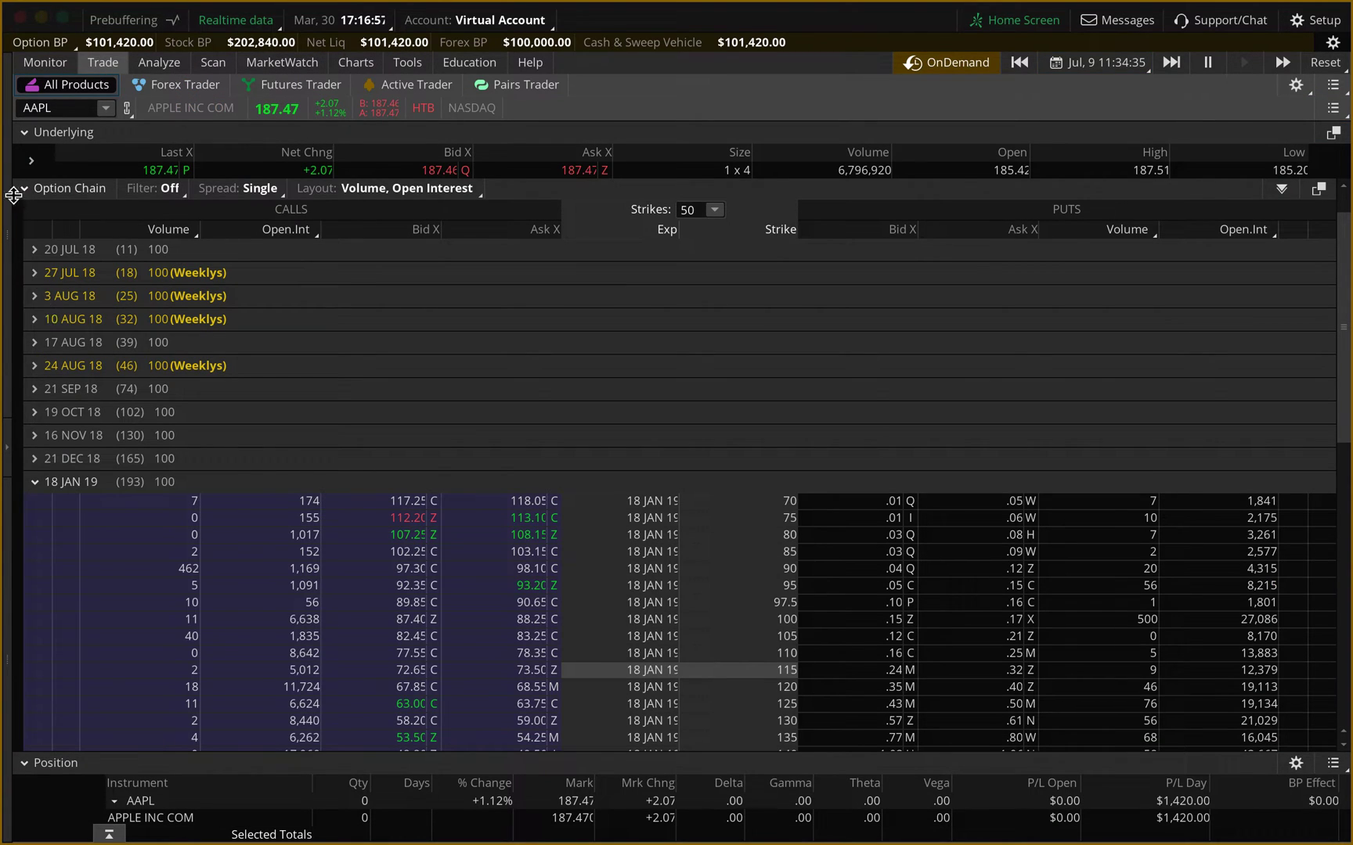
Buy 10 AAPL 21 SEP 18 195 calls from the option chain, filled at 5.15.
{"action": "left_click", "coordinate": [35, 481]}
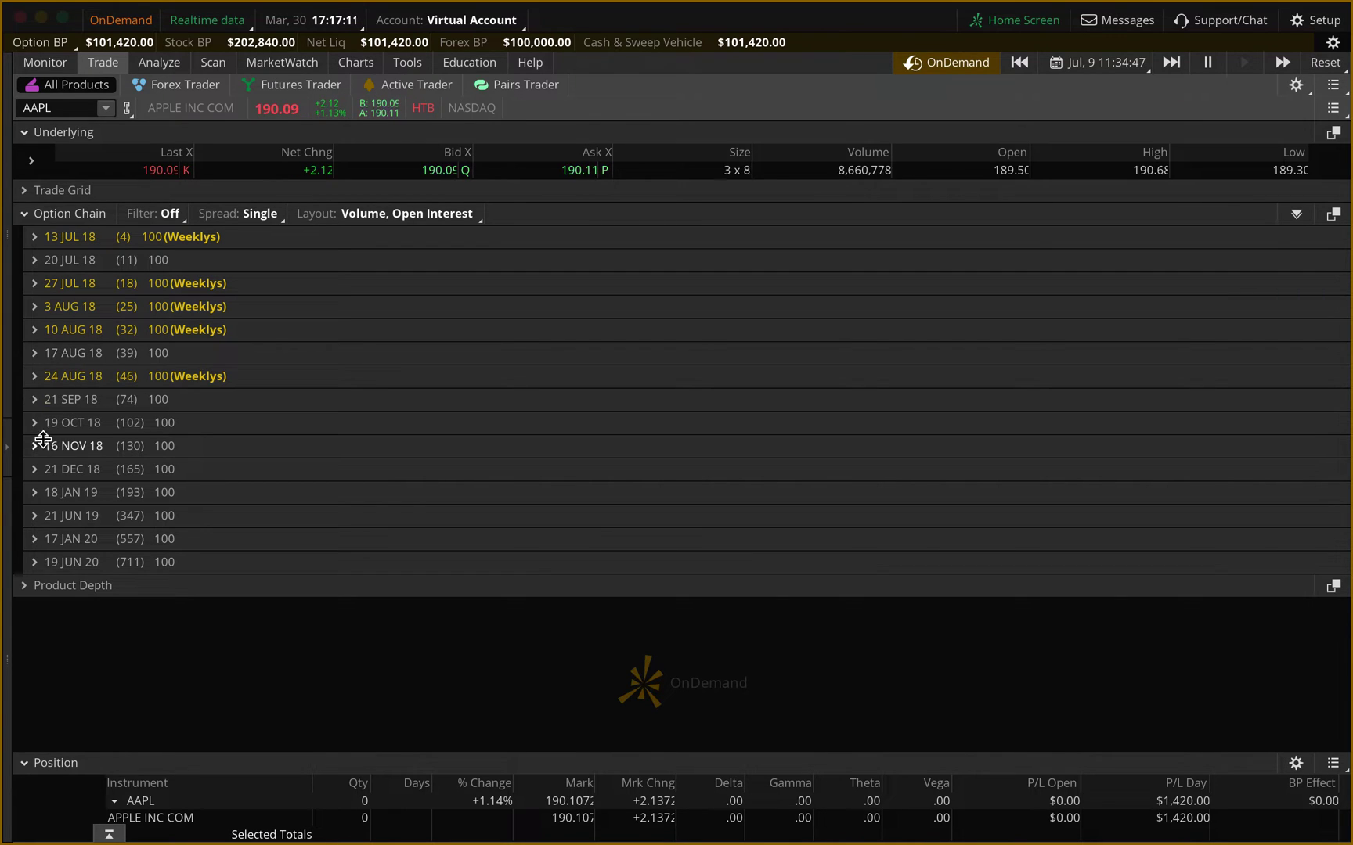
{"action": "left_click", "coordinate": [37, 400]}
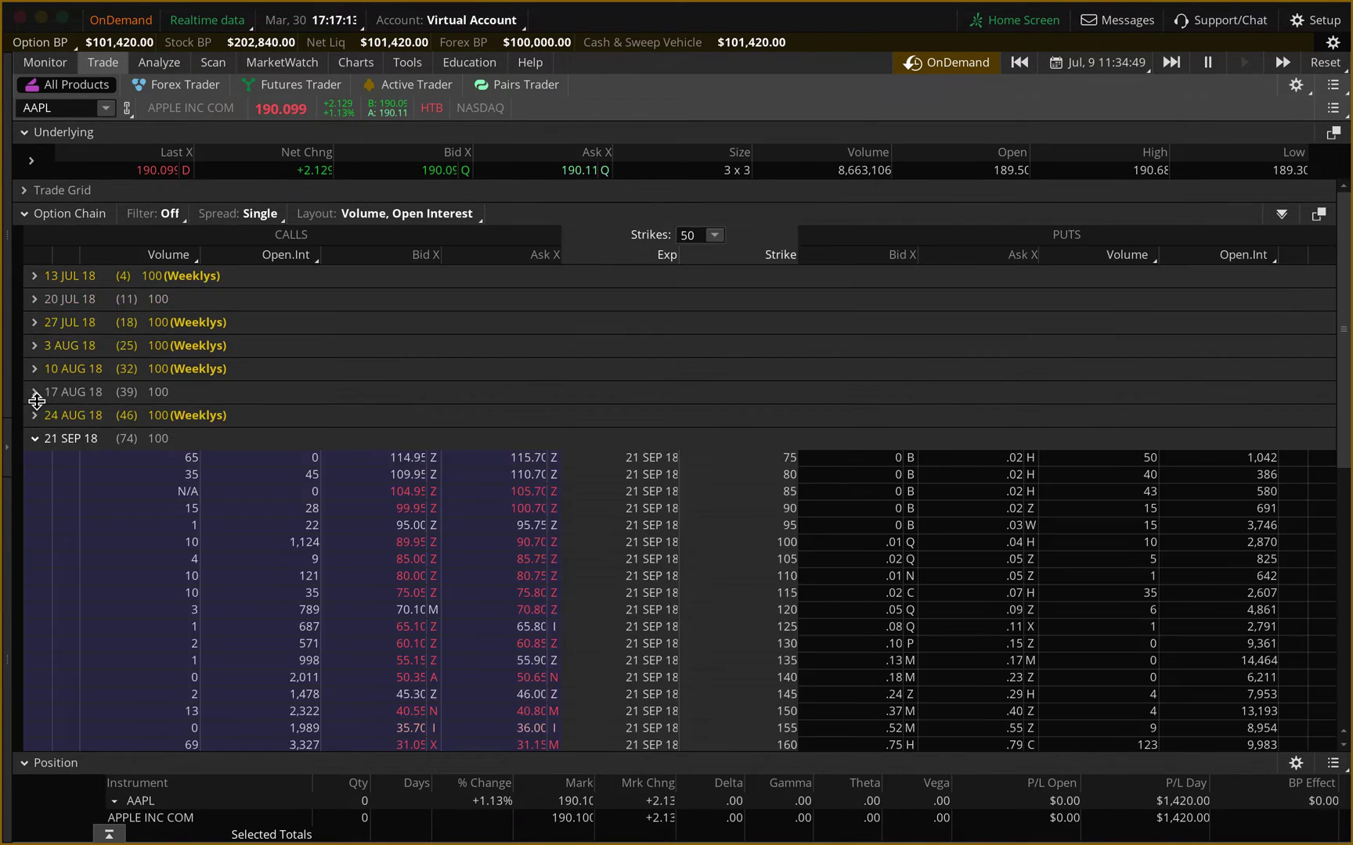
{"action": "scroll", "coordinate": [476, 560], "scroll_direction": "down", "scroll_amount": 4}
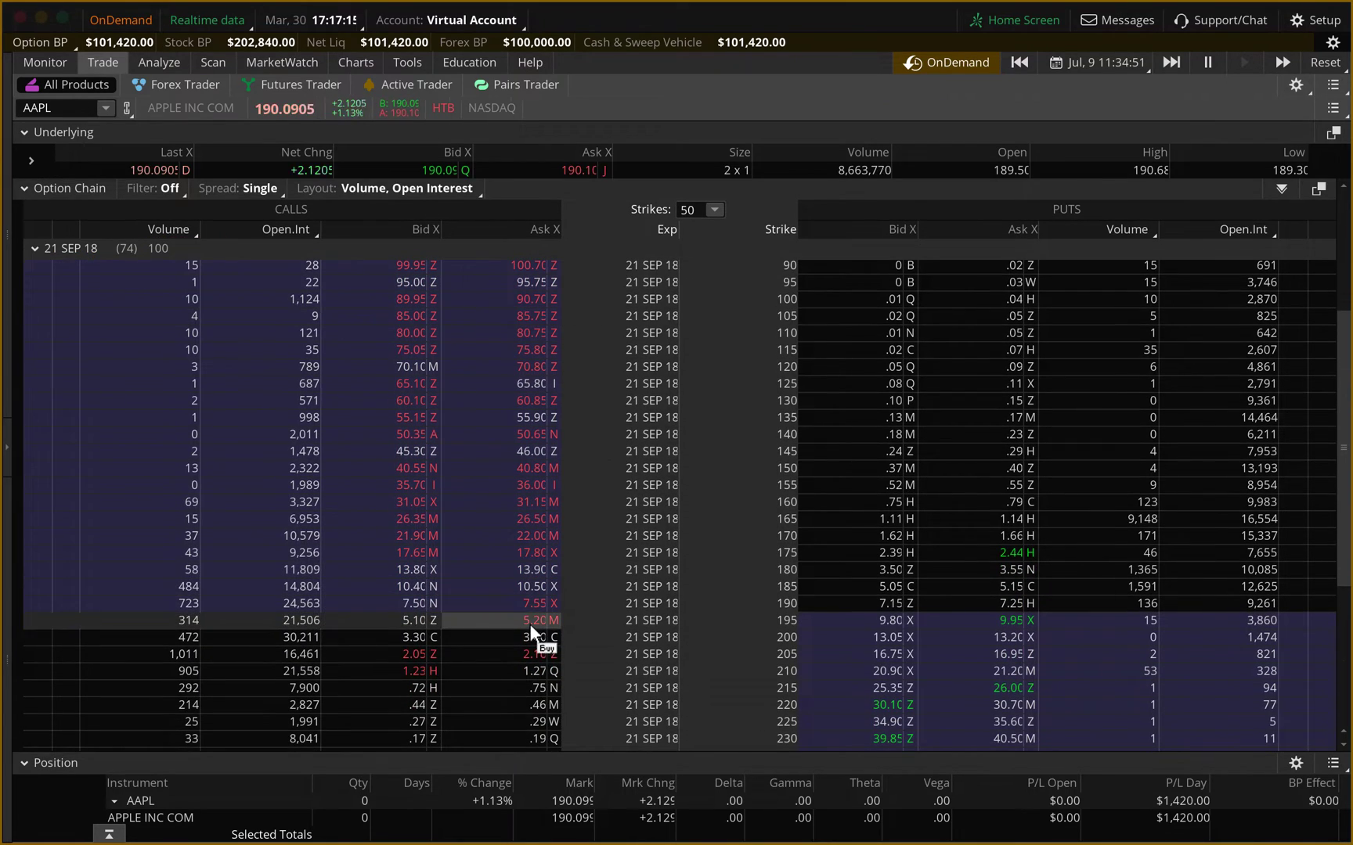
{"action": "left_click", "coordinate": [537, 621]}
{"action": "left_click", "coordinate": [1256, 692]}
{"action": "left_click", "coordinate": [1256, 692]}
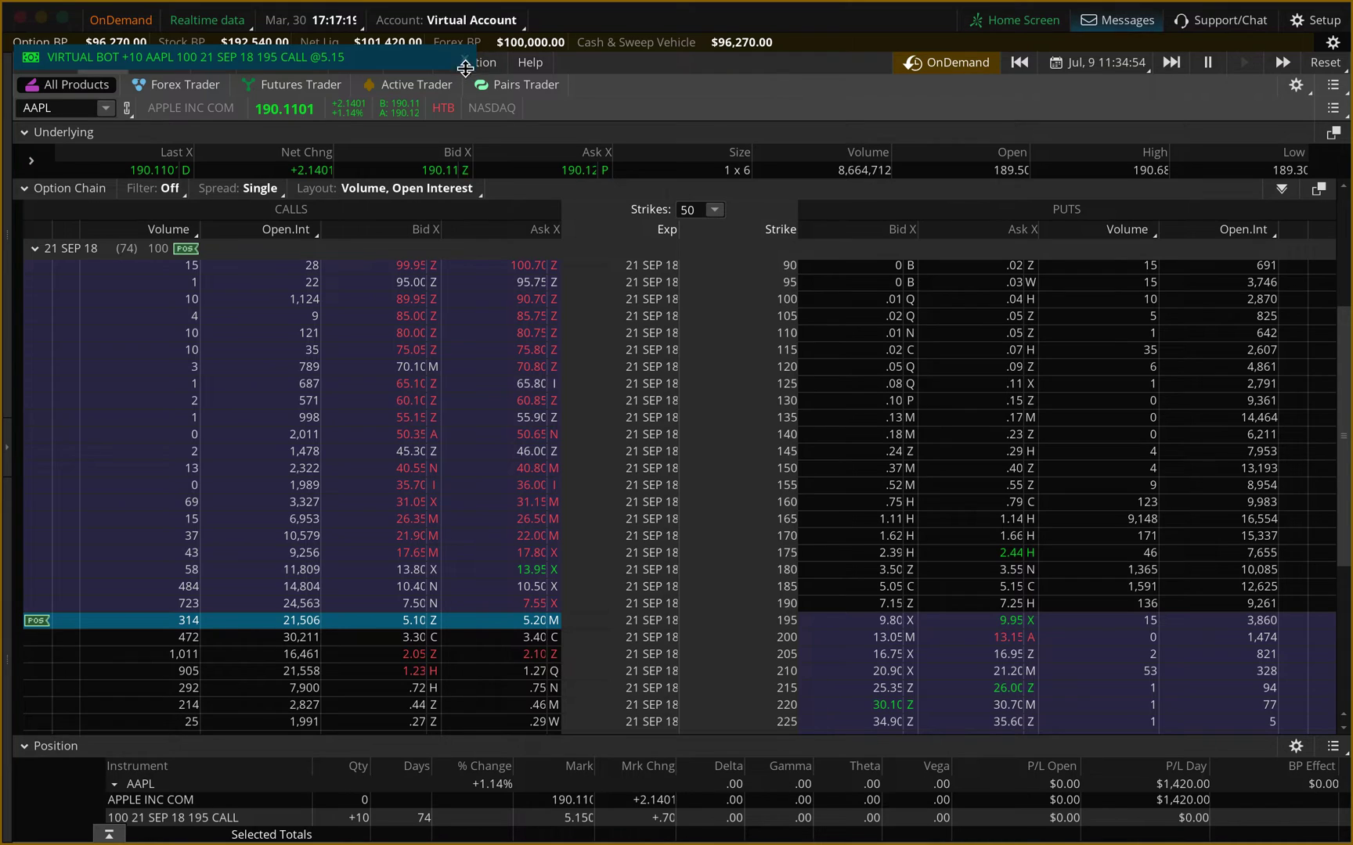
Return to the chart, move the replay to September 5, 2018, and reopen the option chain.
{"action": "left_click", "coordinate": [356, 62]}
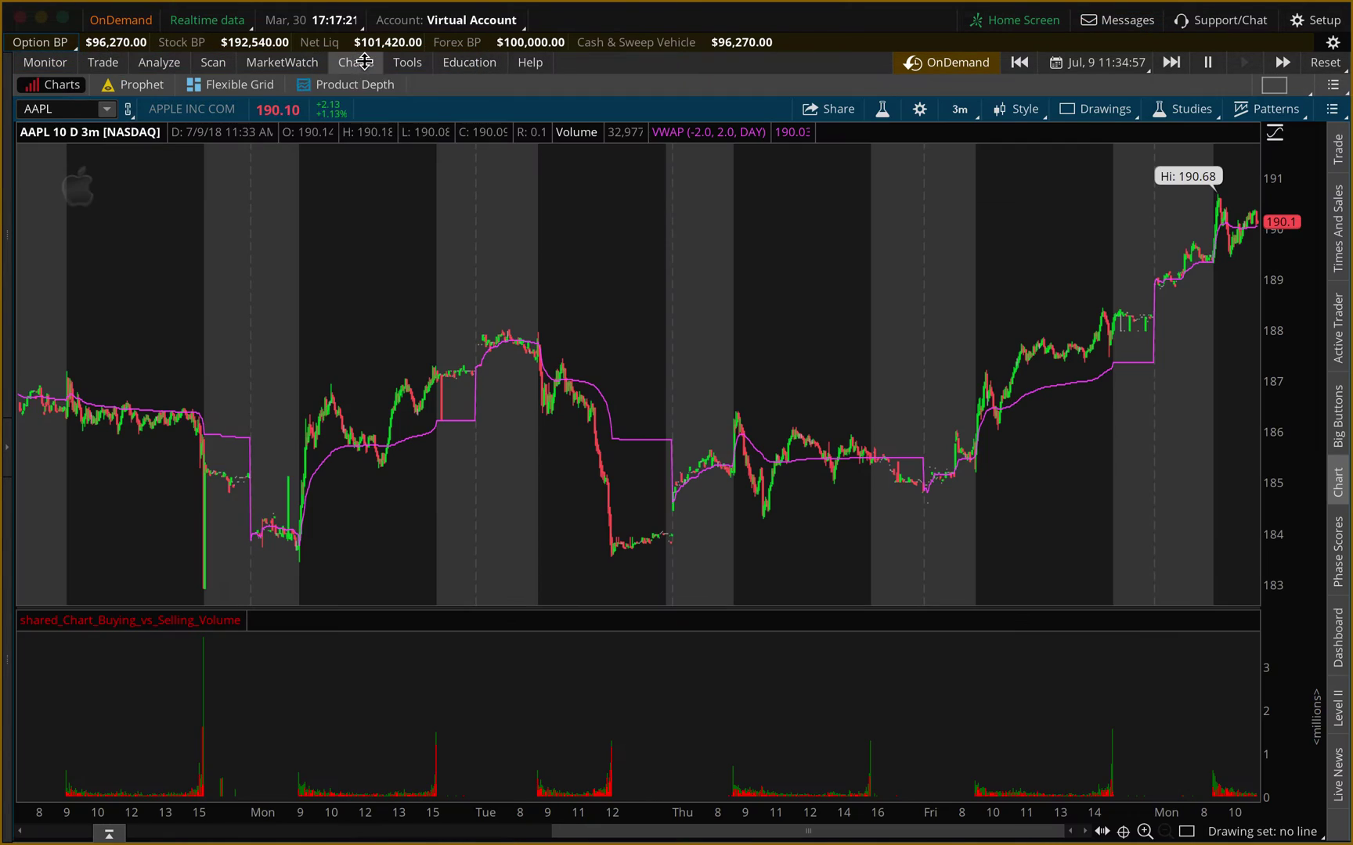
{"action": "left_click", "coordinate": [1125, 65]}
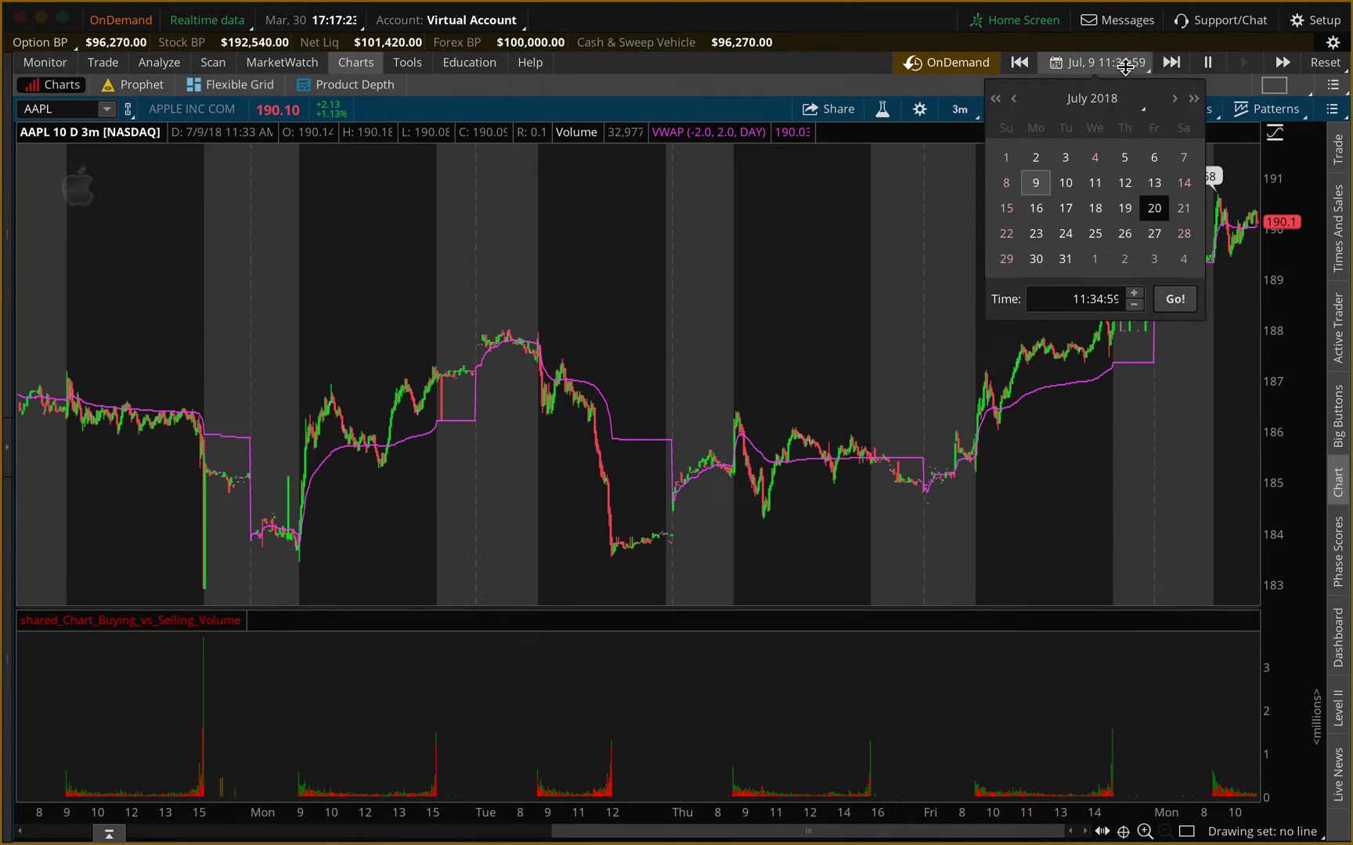
{"action": "left_click", "coordinate": [1176, 99]}
{"action": "left_click", "coordinate": [1175, 99]}
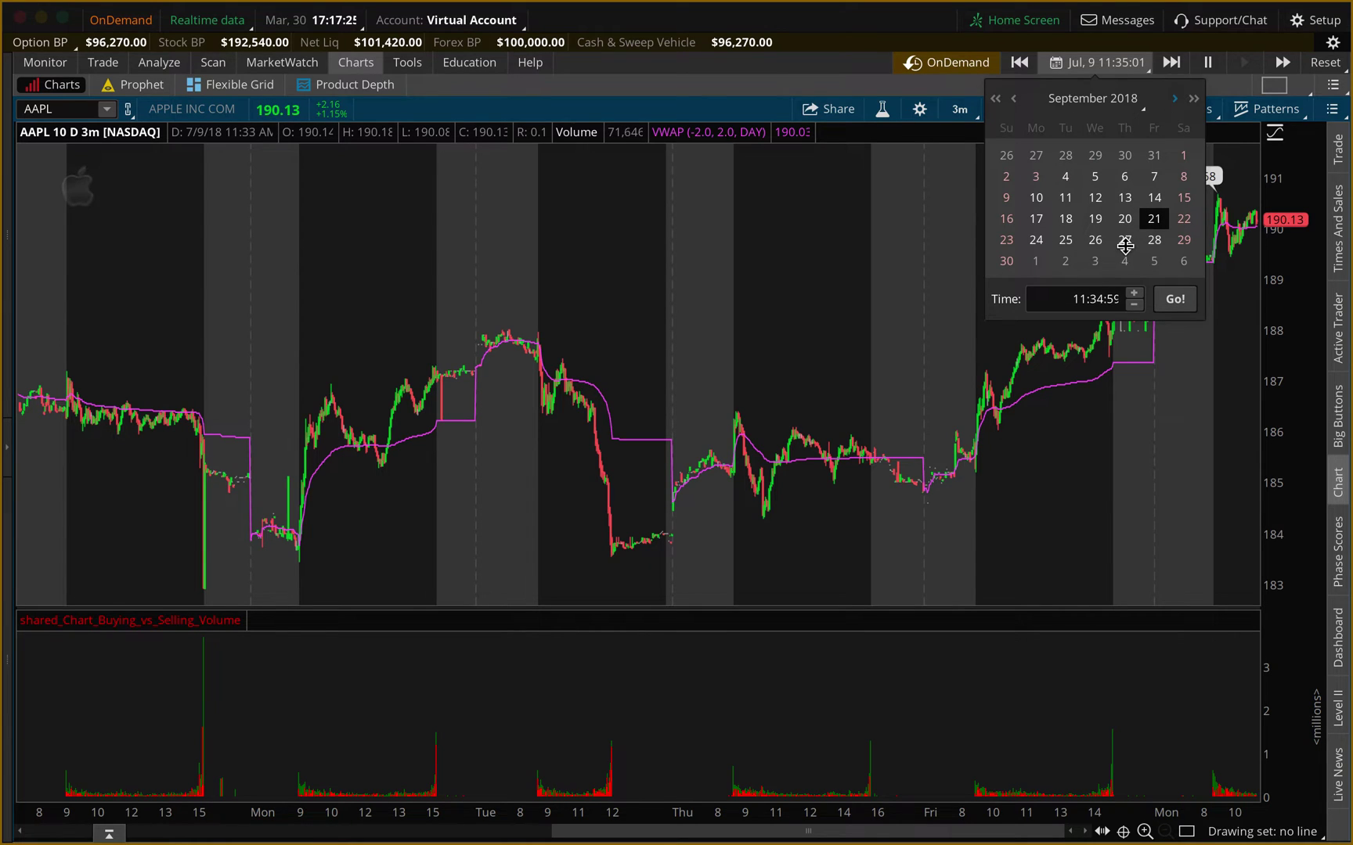
{"action": "left_click", "coordinate": [1176, 296]}
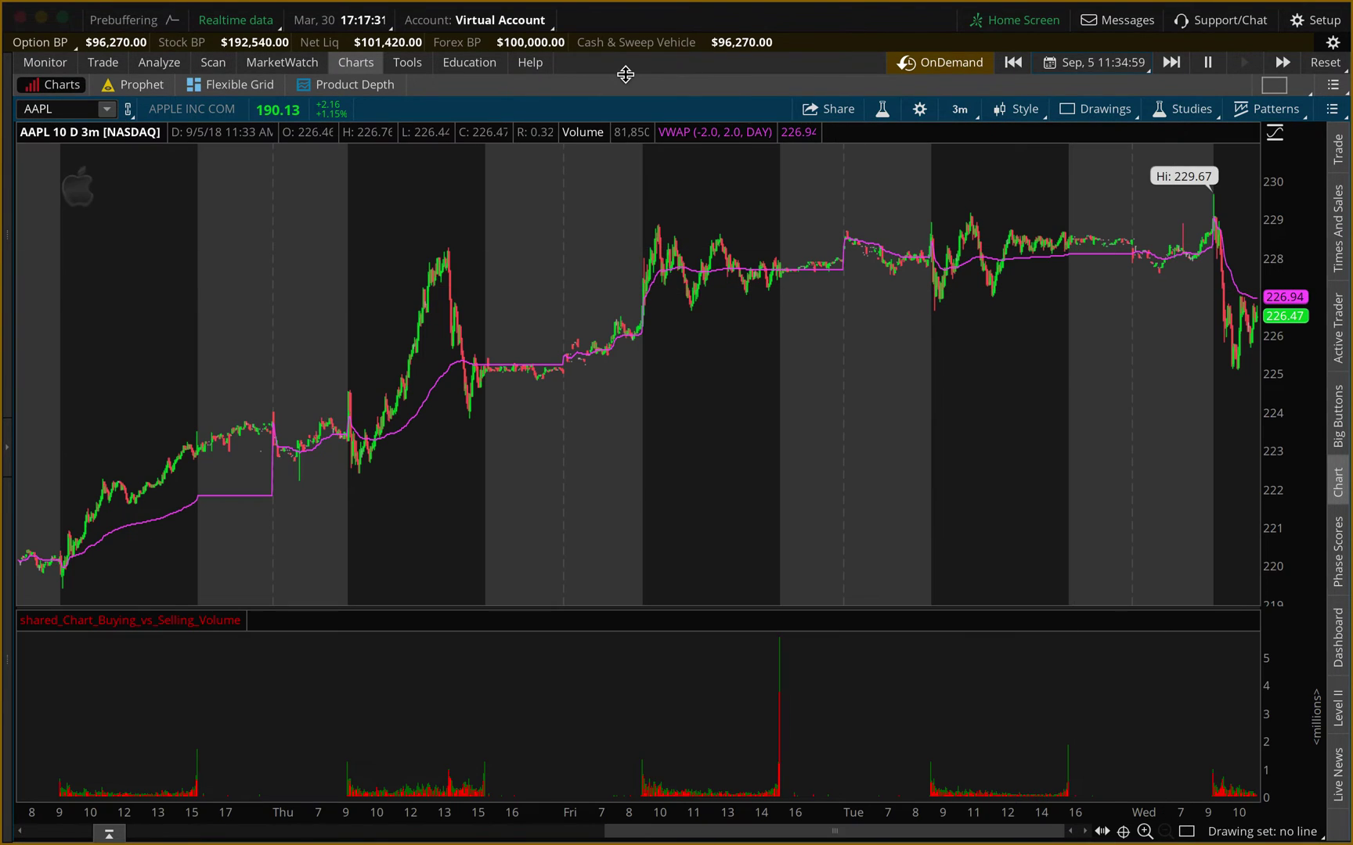
{"action": "left_click", "coordinate": [104, 62]}
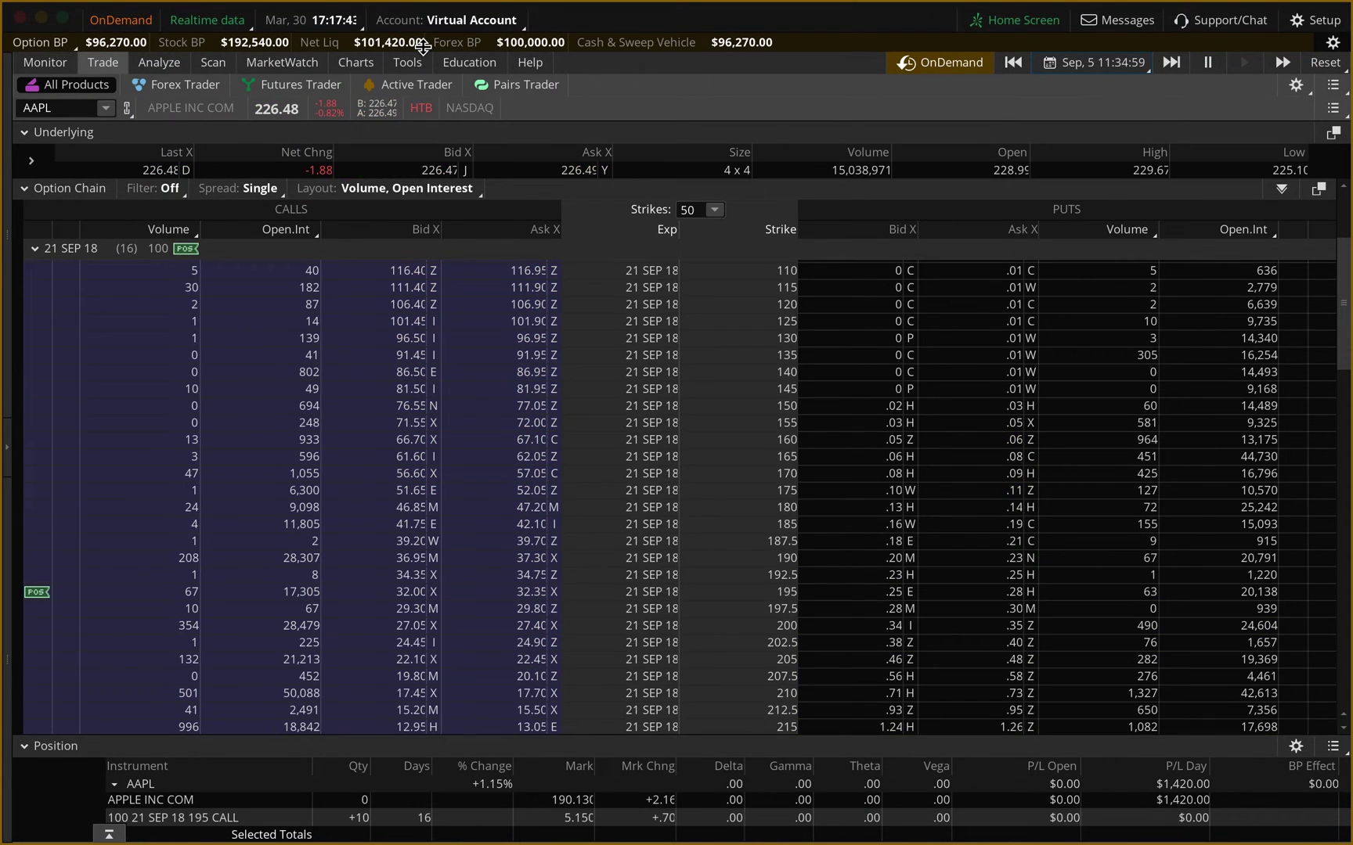
Review the calls' P/L, go back to the AAPL chart, and reset the virtual account.
{"action": "scroll", "coordinate": [463, 556], "scroll_direction": "down", "scroll_amount": 2}
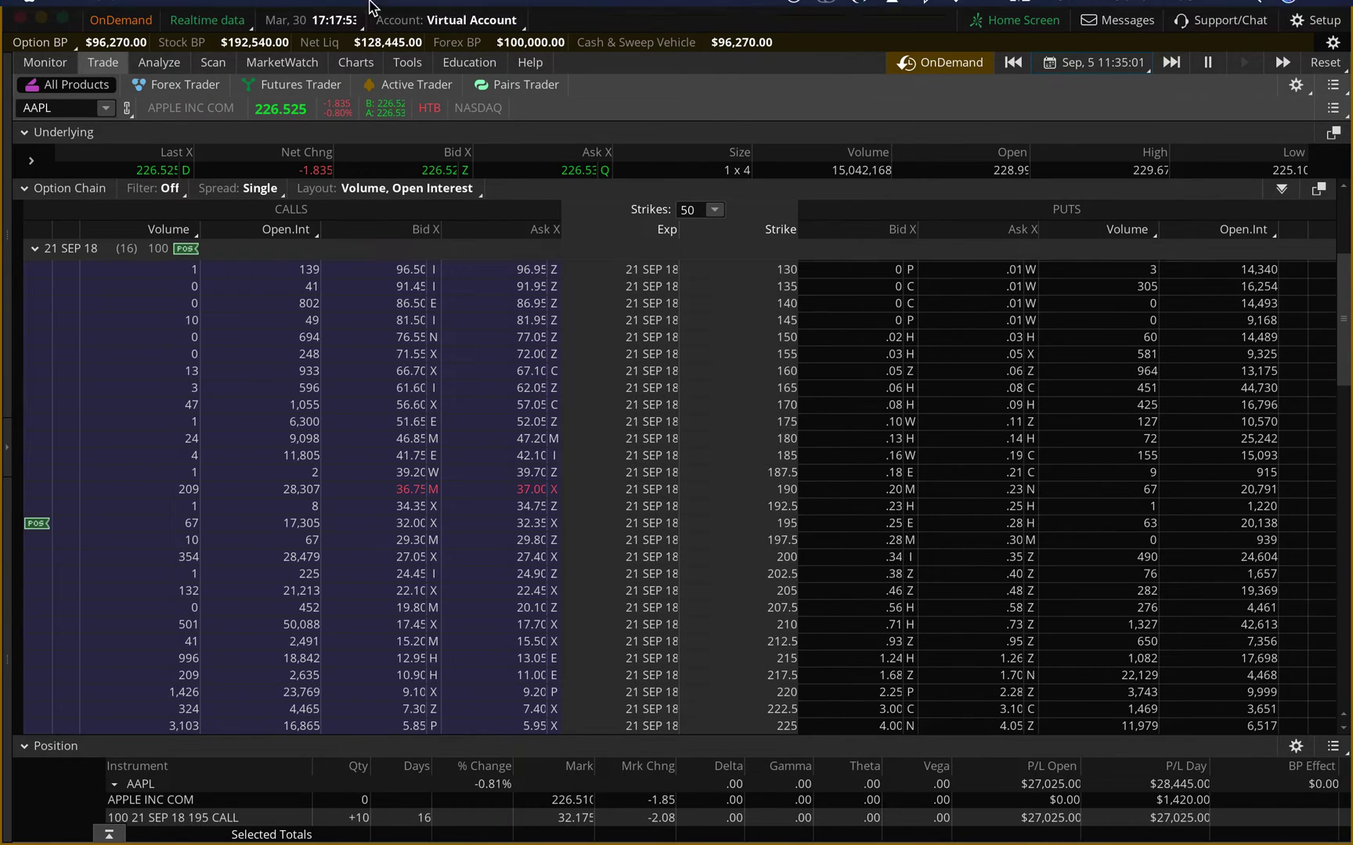
{"action": "left_click", "coordinate": [363, 63]}
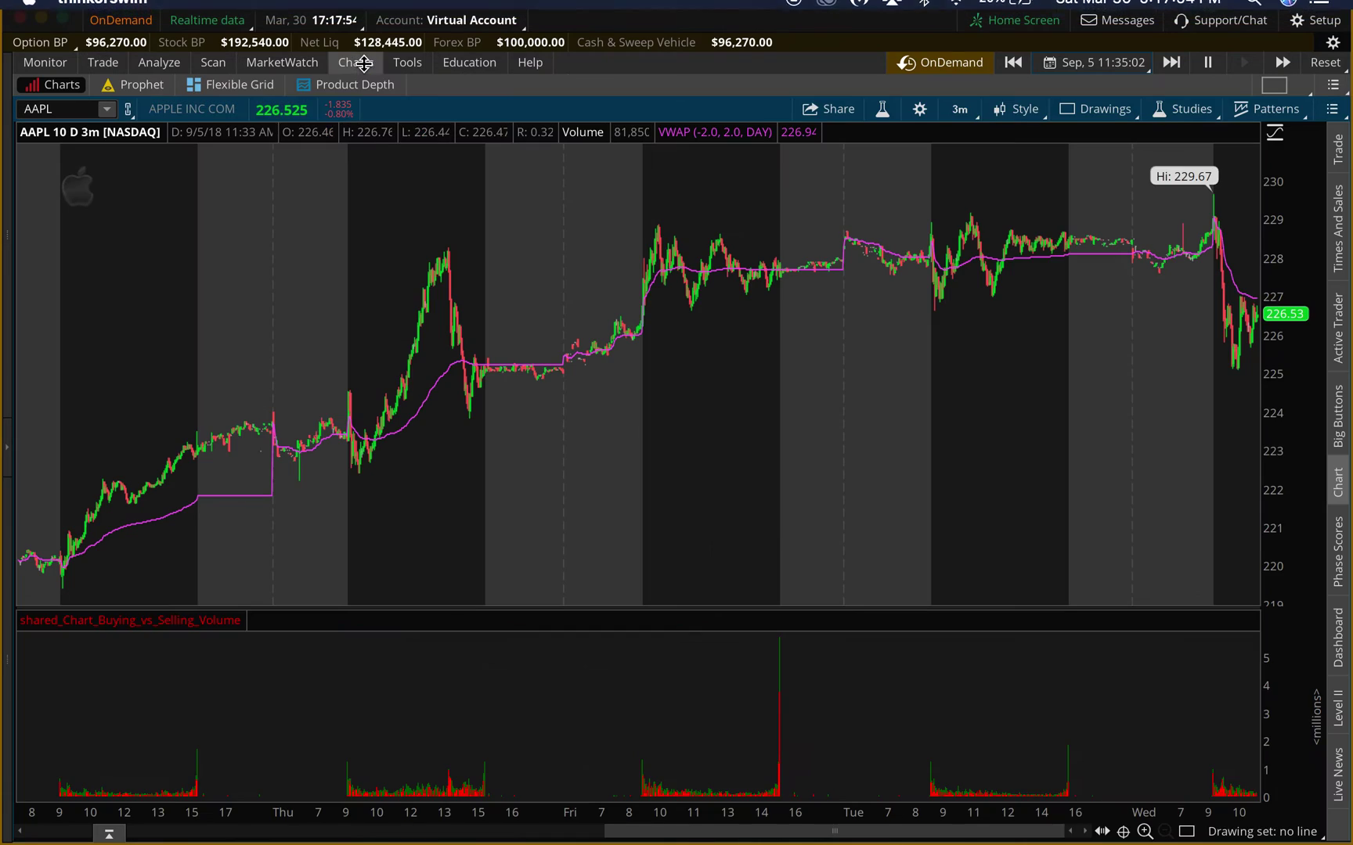
{"action": "left_click", "coordinate": [1124, 64]}
{"action": "left_click", "coordinate": [1323, 62]}
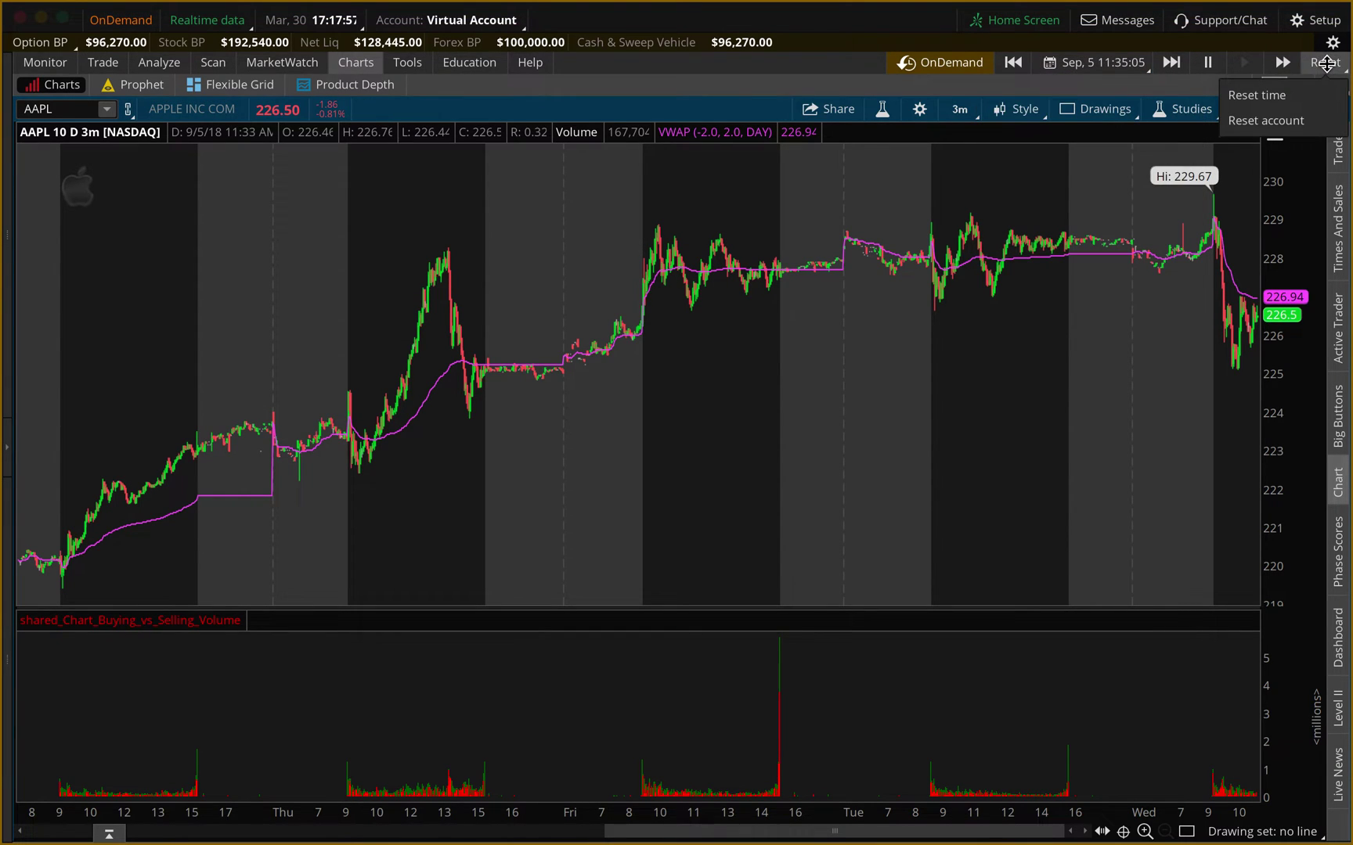
{"action": "left_click", "coordinate": [1299, 114]}
{"action": "left_click", "coordinate": [1233, 176]}
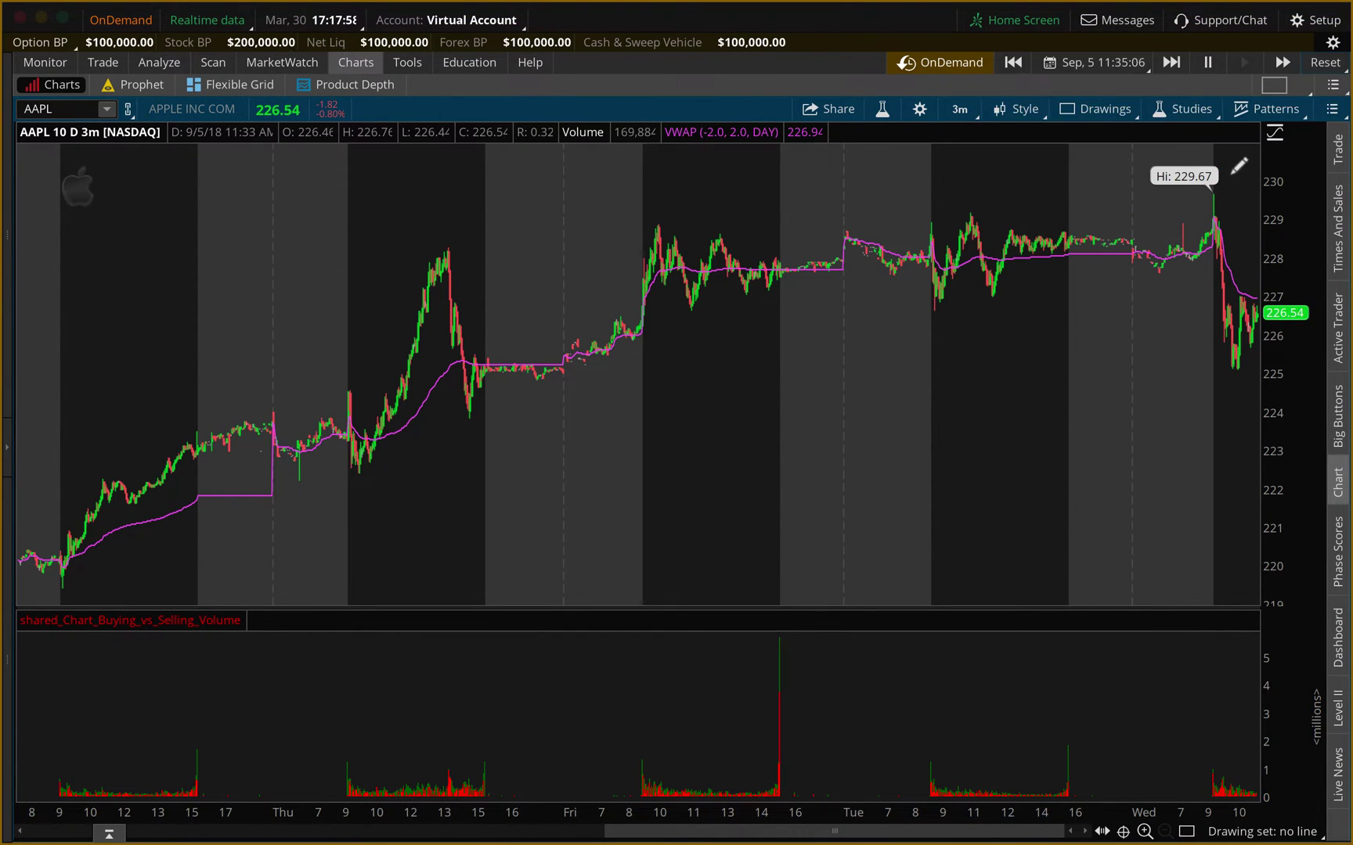
Open the replay date picker and page the calendar back two months.
{"action": "left_click", "coordinate": [1096, 62]}
{"action": "left_click", "coordinate": [1015, 97]}
{"action": "left_click", "coordinate": [1015, 97]}
{"action": "left_click", "coordinate": [1015, 97]}
{"action": "left_click", "coordinate": [1015, 97]}
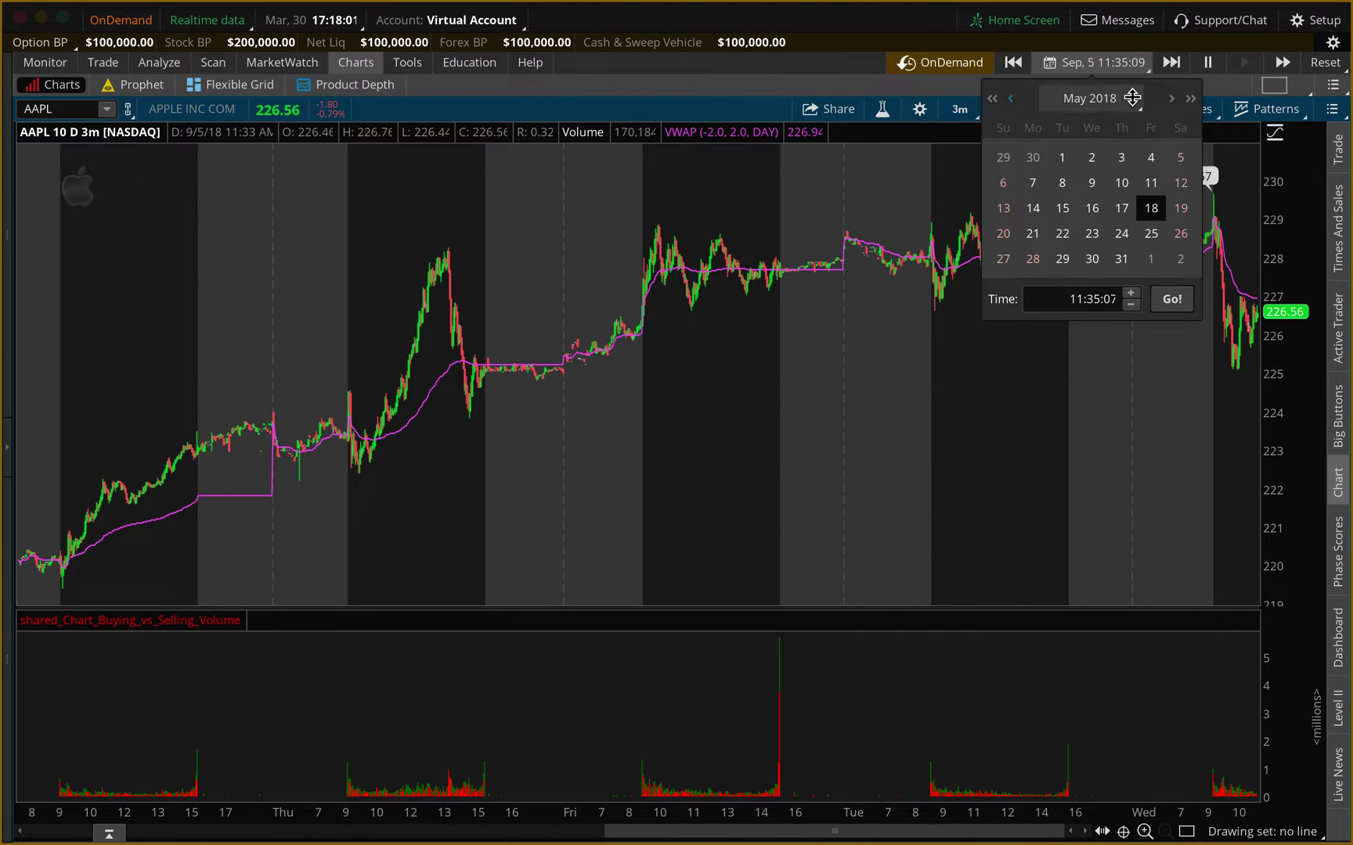
Page the calendar forward four months and zoom the chart into the August 30 session.
{"action": "left_click", "coordinate": [1172, 99]}
{"action": "left_click", "coordinate": [1172, 98]}
{"action": "left_click", "coordinate": [1172, 98]}
{"action": "left_click", "coordinate": [1172, 99]}
{"action": "left_click", "coordinate": [1172, 99]}
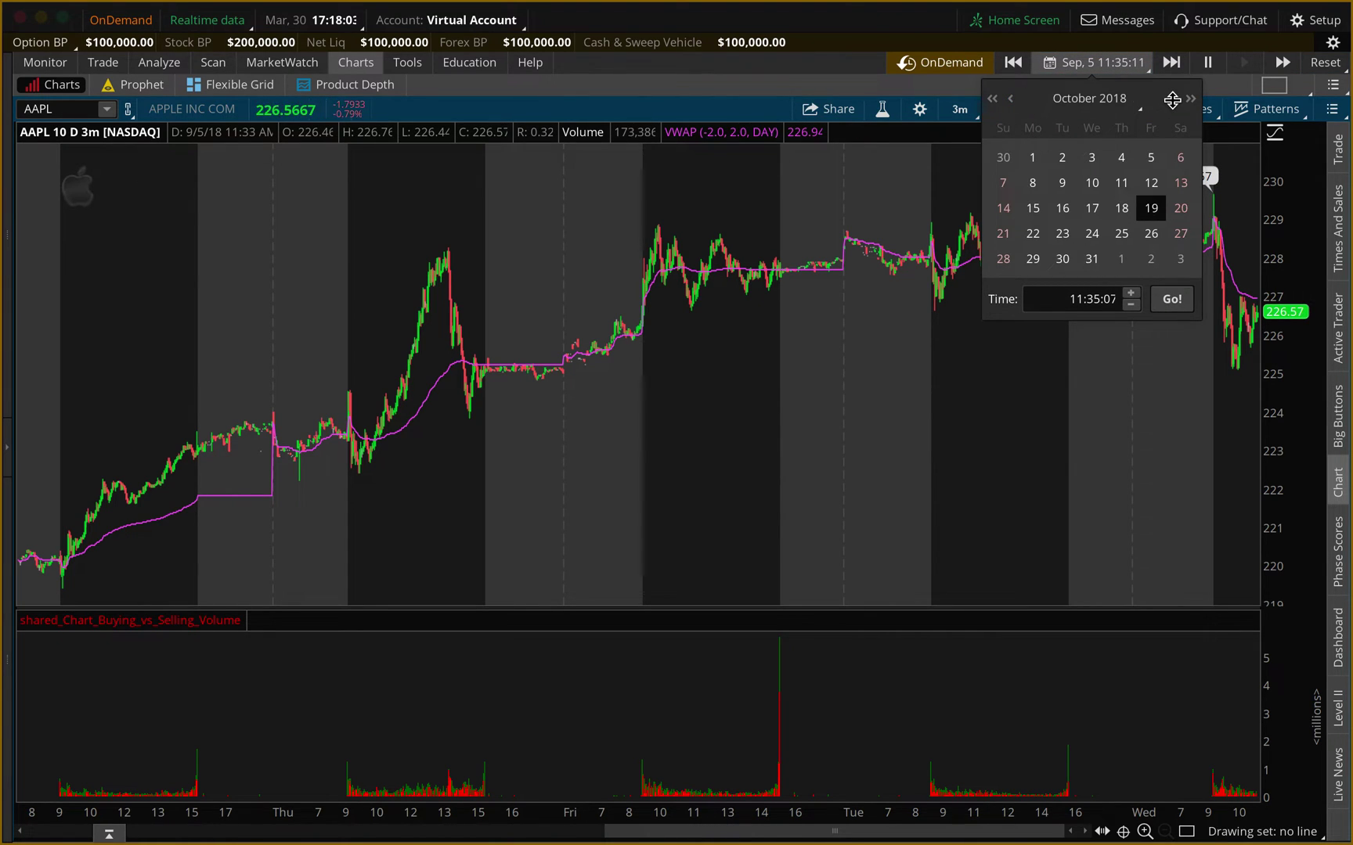
{"action": "left_click", "coordinate": [1171, 99]}
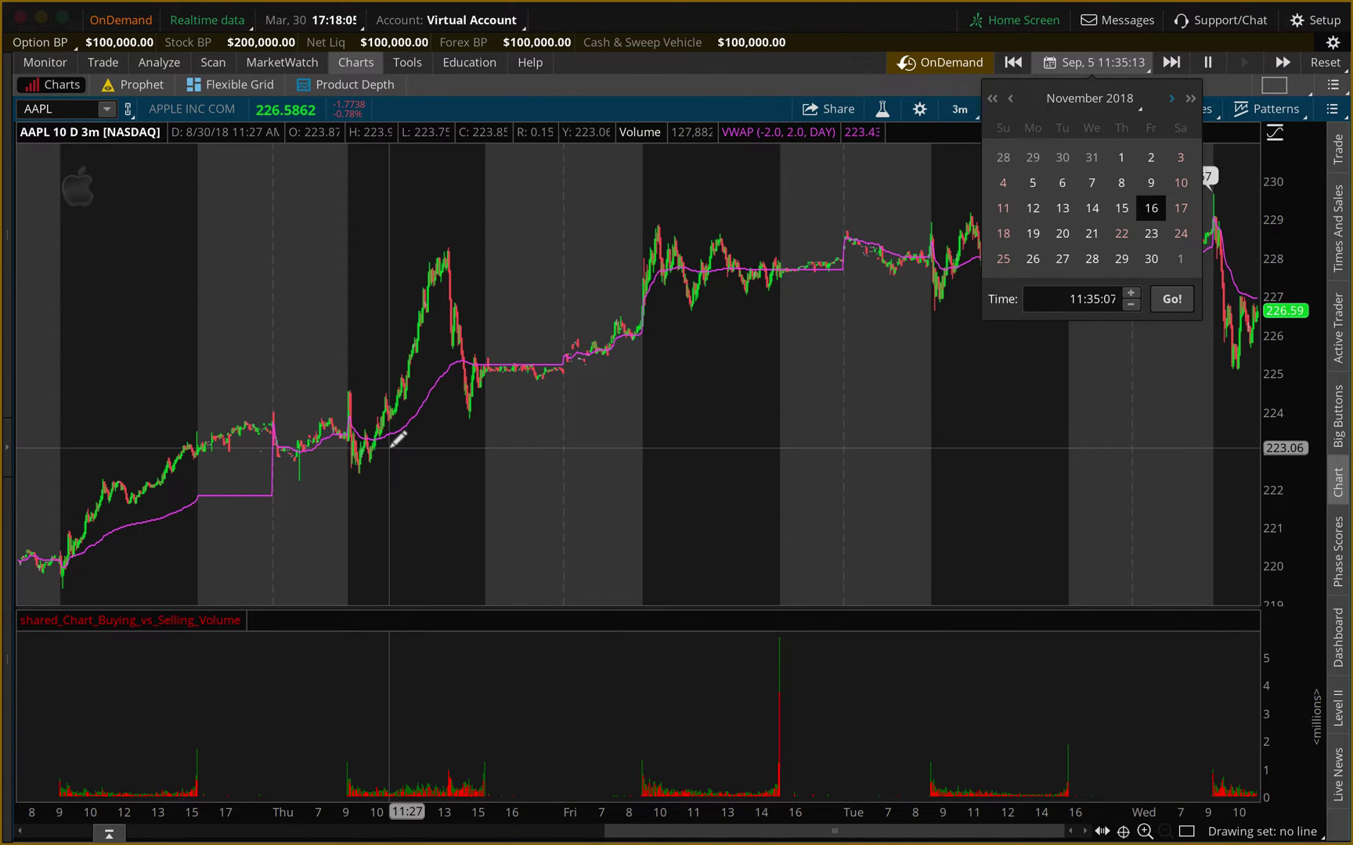
{"action": "left_click_drag", "start_coordinate": [305, 450], "coordinate": [535, 497]}
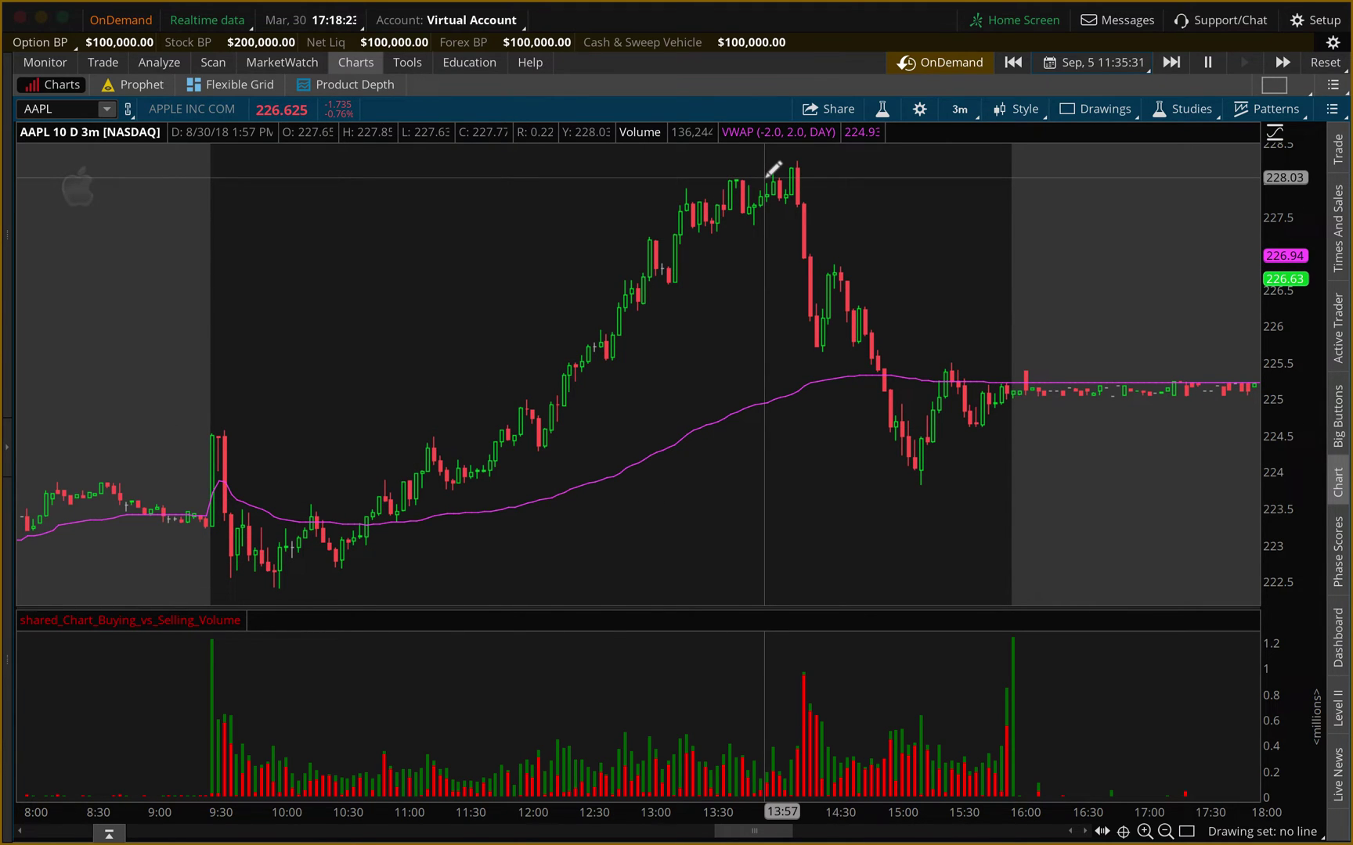
{"action": "scroll", "coordinate": [774, 168], "scroll_direction": "down", "scroll_amount": 3}
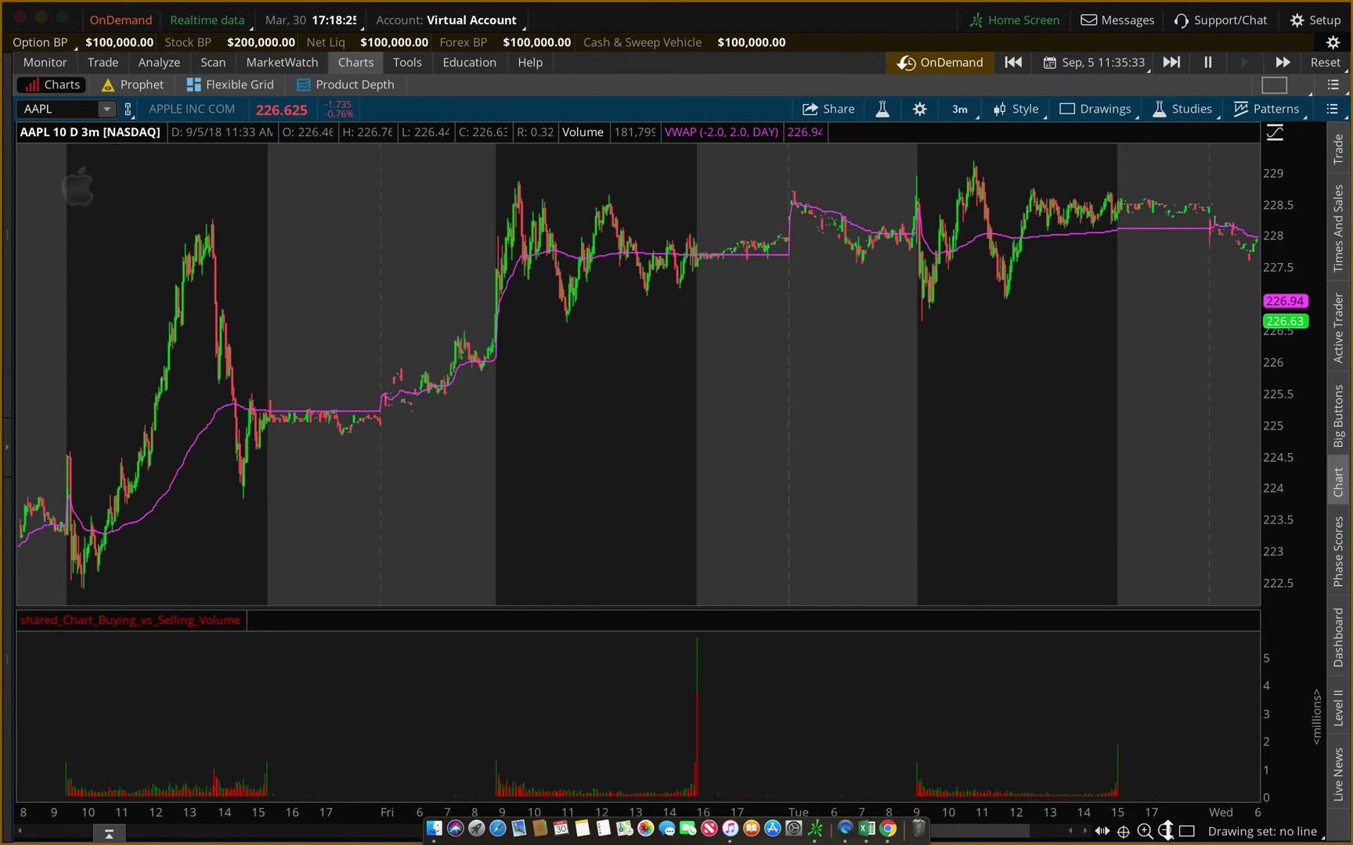
Page the calendar forward to March 2019 and replay from March 27, 2019.
{"action": "left_click", "coordinate": [1096, 62]}
{"action": "left_click", "coordinate": [1168, 99]}
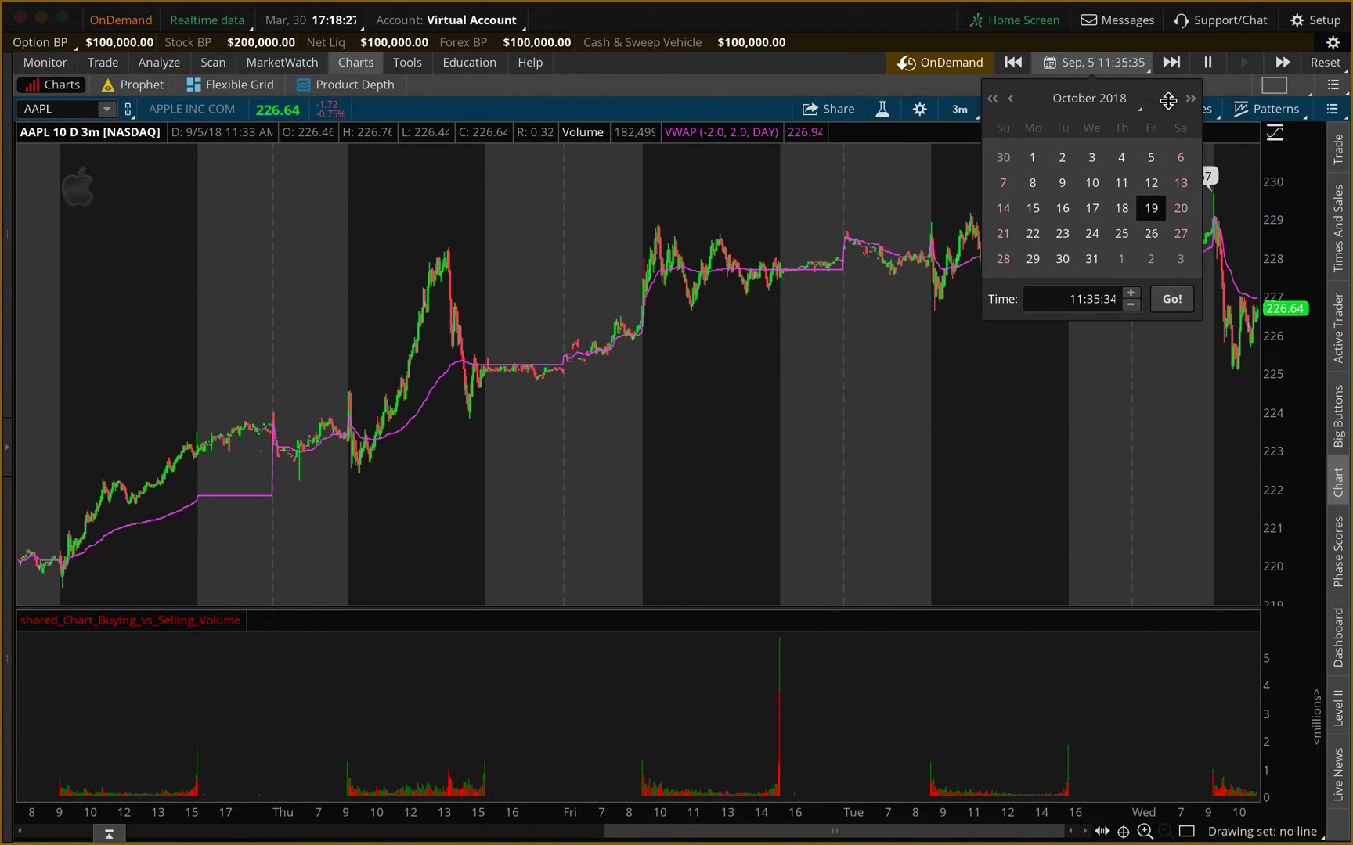
{"action": "left_click", "coordinate": [1168, 99]}
{"action": "left_click", "coordinate": [1168, 100]}
{"action": "left_click", "coordinate": [1167, 100]}
{"action": "left_click", "coordinate": [1168, 100]}
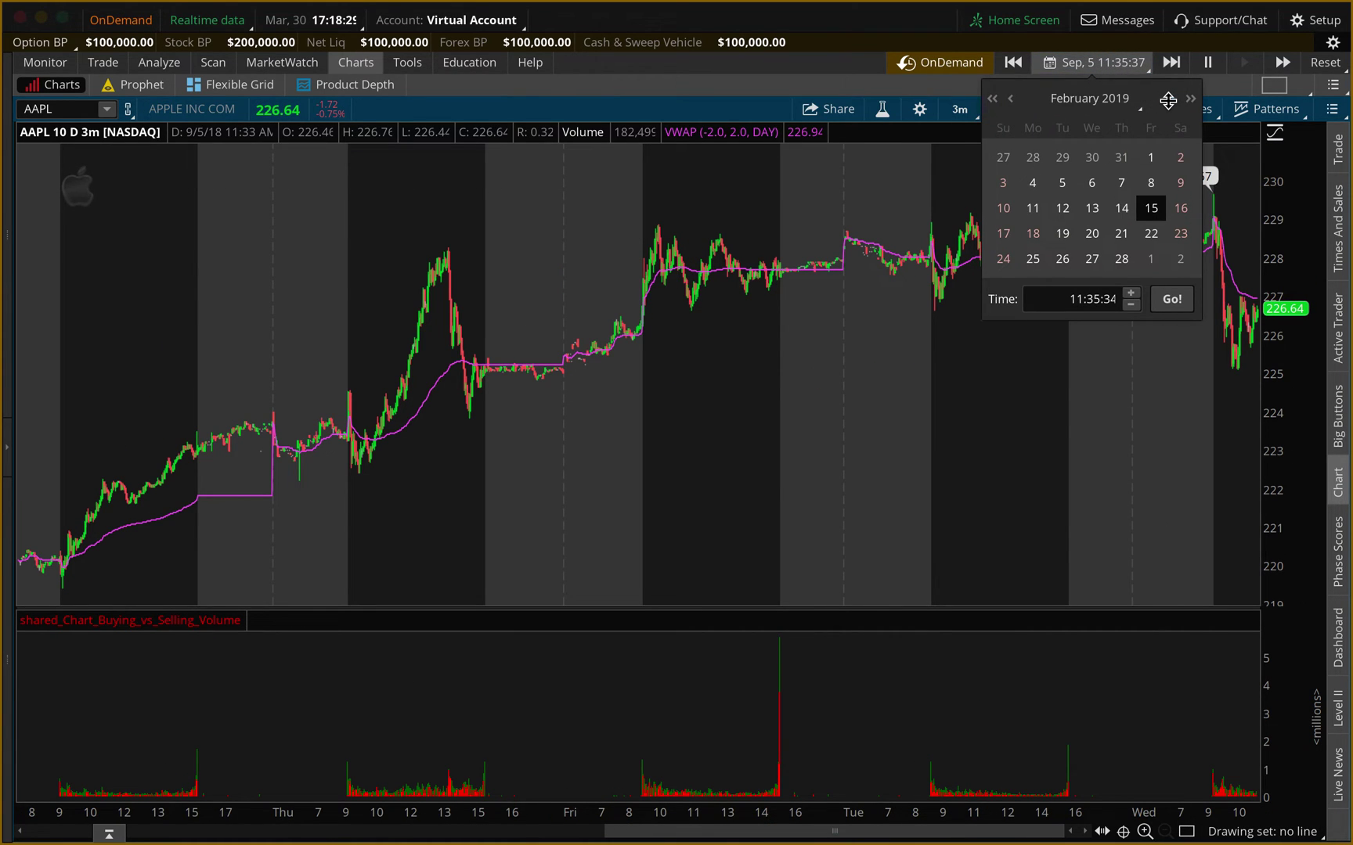
{"action": "left_click", "coordinate": [1168, 100]}
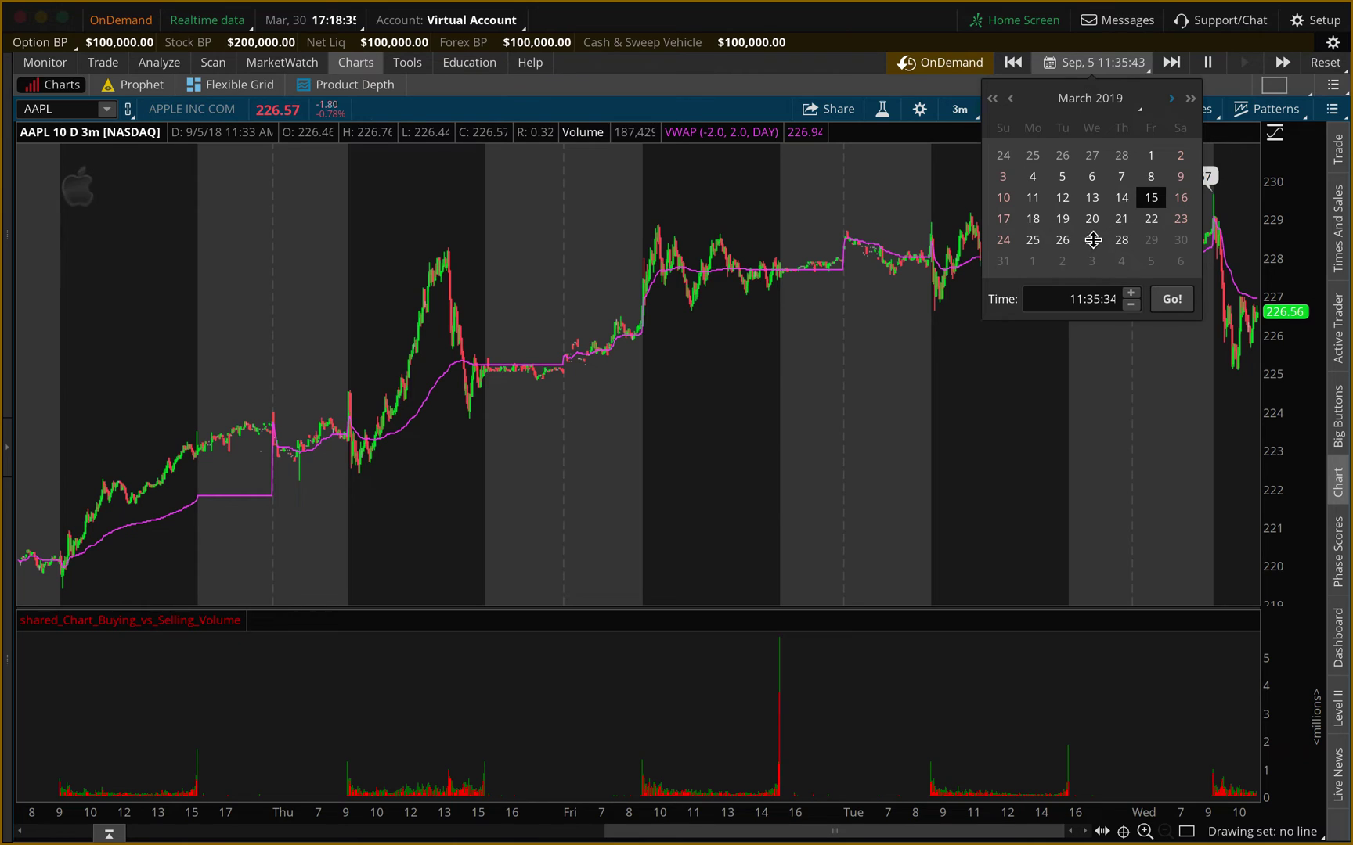
{"action": "left_click", "coordinate": [1171, 296]}
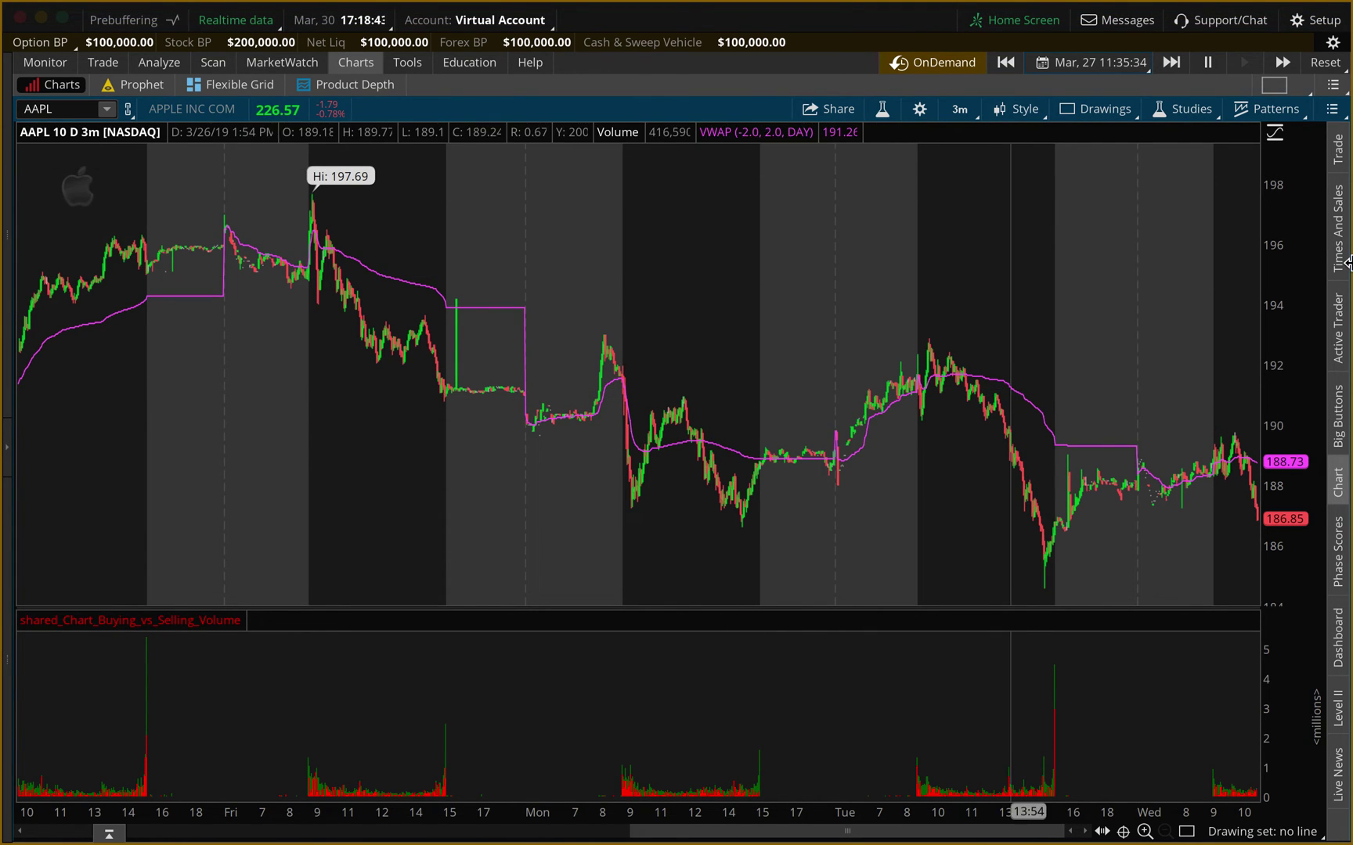
Show the Times And Sales and Level II panels and switch the chart symbol to NFLX.
{"action": "left_click", "coordinate": [1337, 235]}
{"action": "left_click", "coordinate": [1336, 707]}
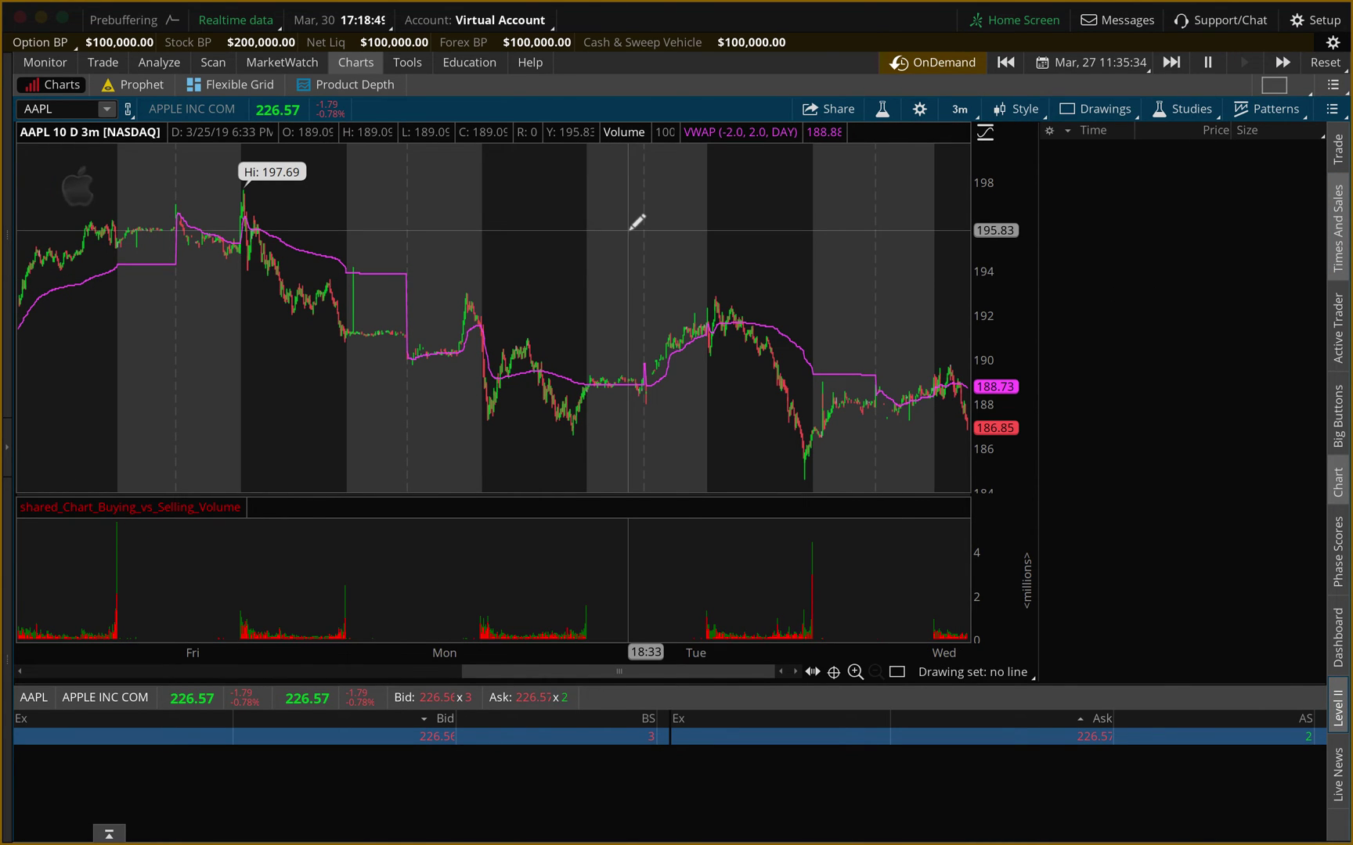
{"action": "left_click", "coordinate": [41, 110]}
{"action": "type", "text": "NFLX"}
{"action": "key", "text": "Return"}
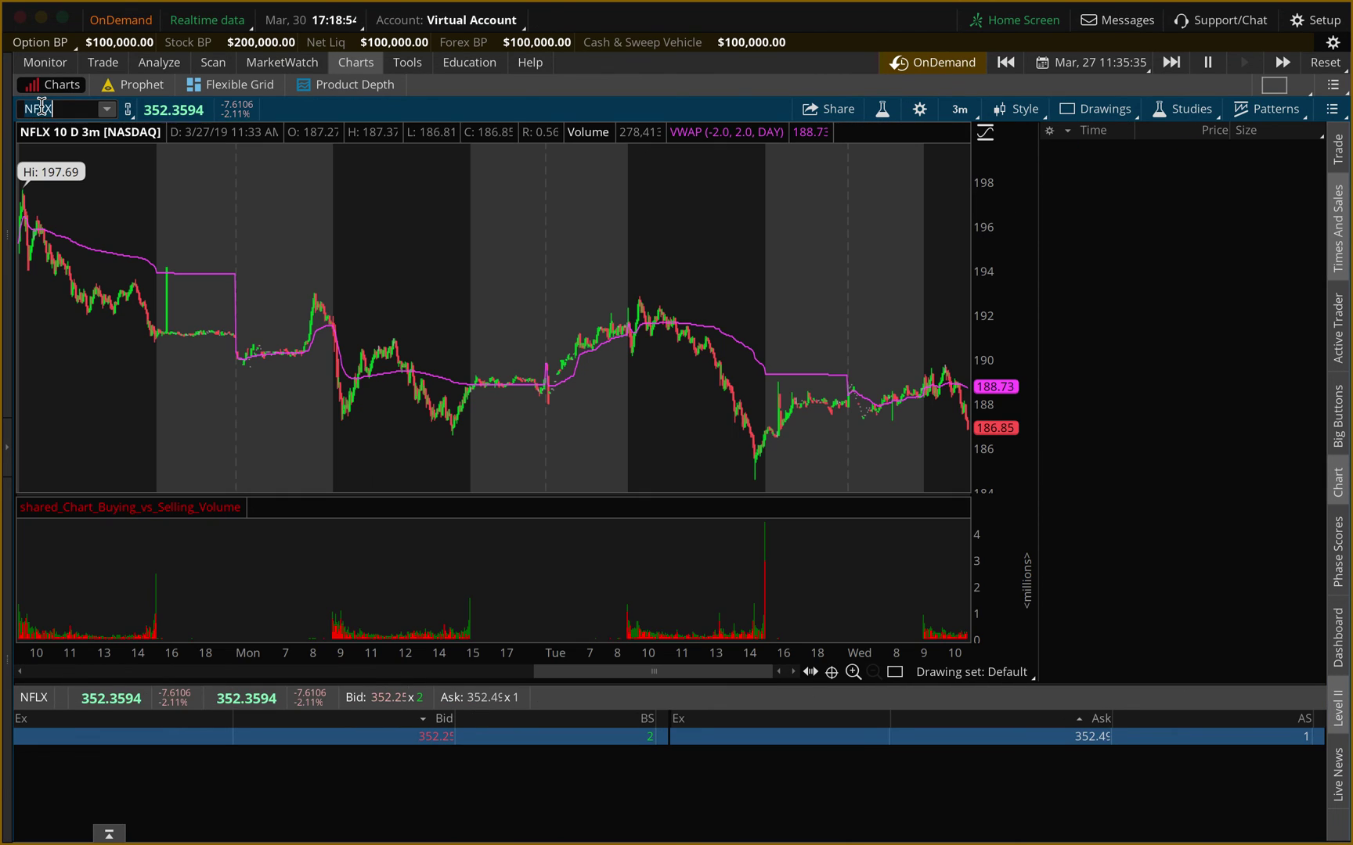